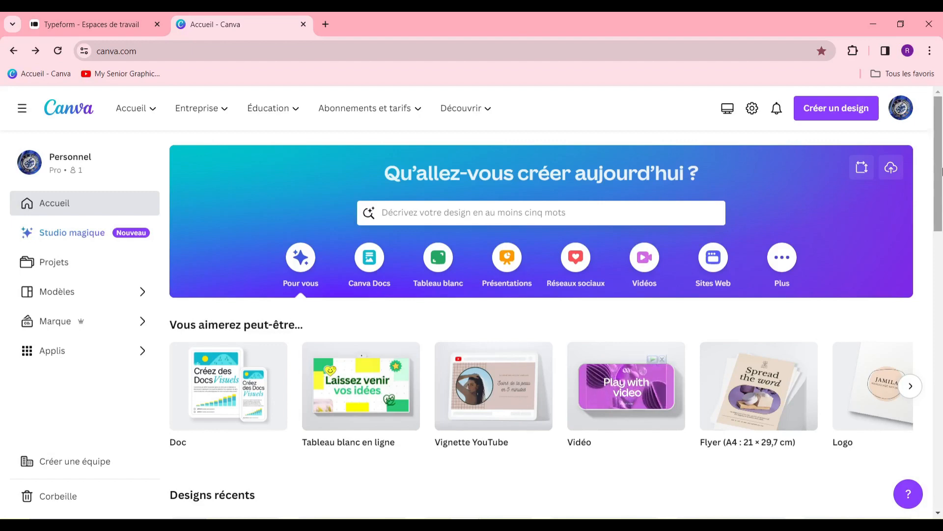
pyautogui.moveTo(942, 170)
pyautogui.mouseDown()
pyautogui.moveTo(941, 243)
pyautogui.moveTo(940, 170)
pyautogui.mouseUp()
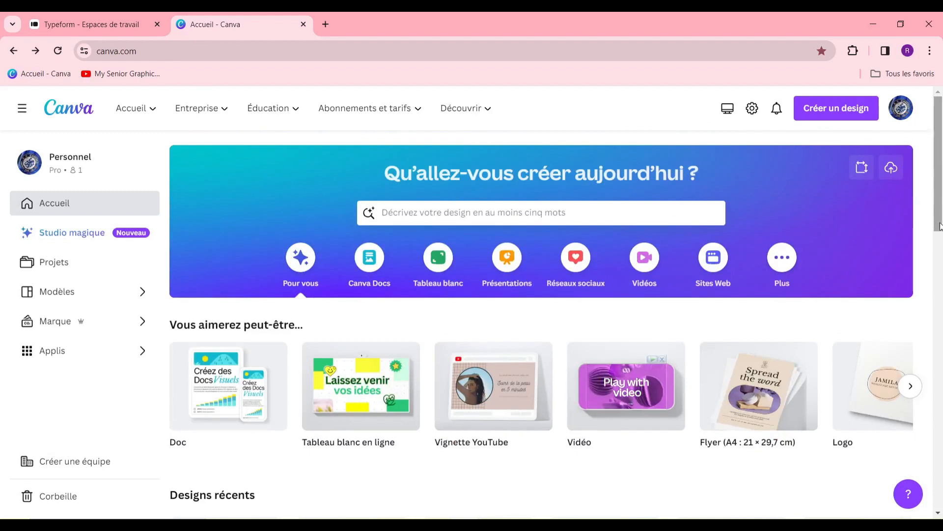
pyautogui.moveTo(939, 211); pyautogui.dragTo(924, 169)
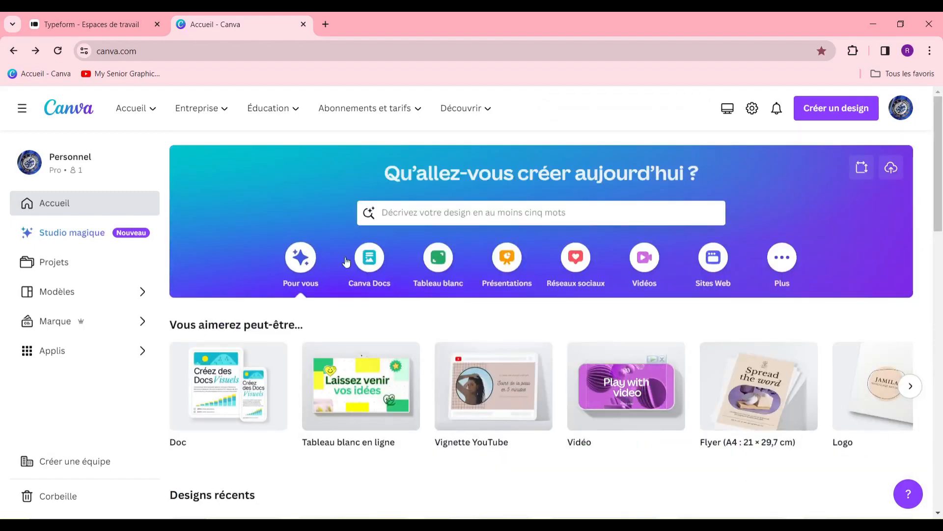
# Search the design templates for "site de reservation"
pyautogui.click(532, 220)
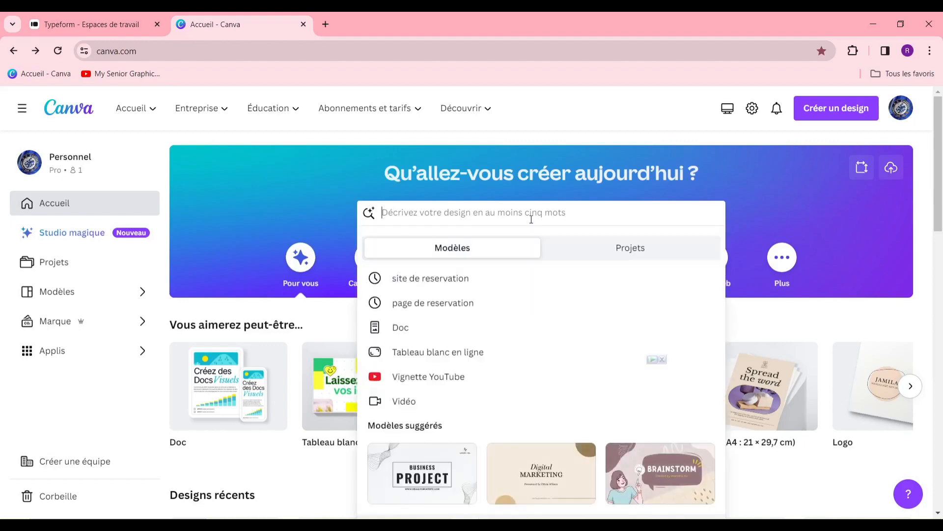
pyautogui.click(552, 275)
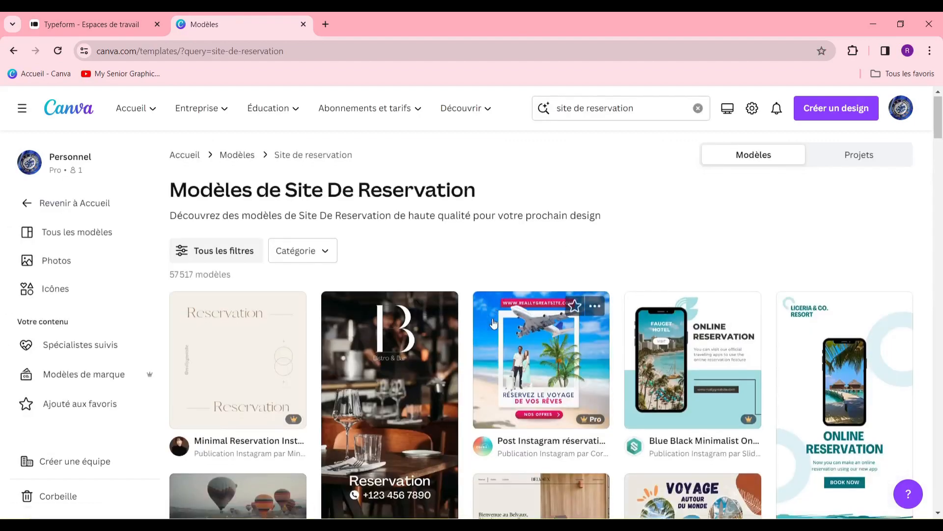
# Browse the reservation site template results for a suitable design
pyautogui.scroll(-5, 506, 323)
pyautogui.scroll(-6, 506, 323)
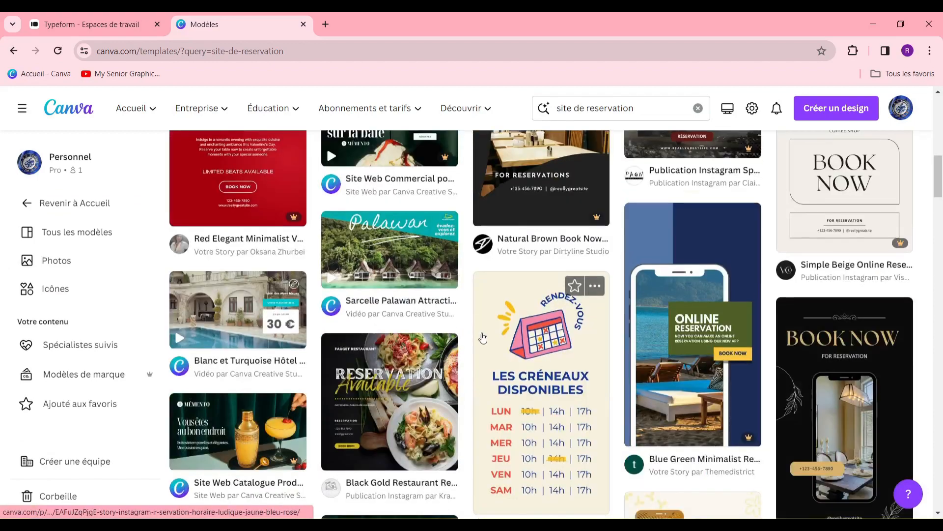
pyautogui.scroll(-5, 479, 322)
pyautogui.scroll(4, 479, 322)
pyautogui.scroll(9, 531, 287)
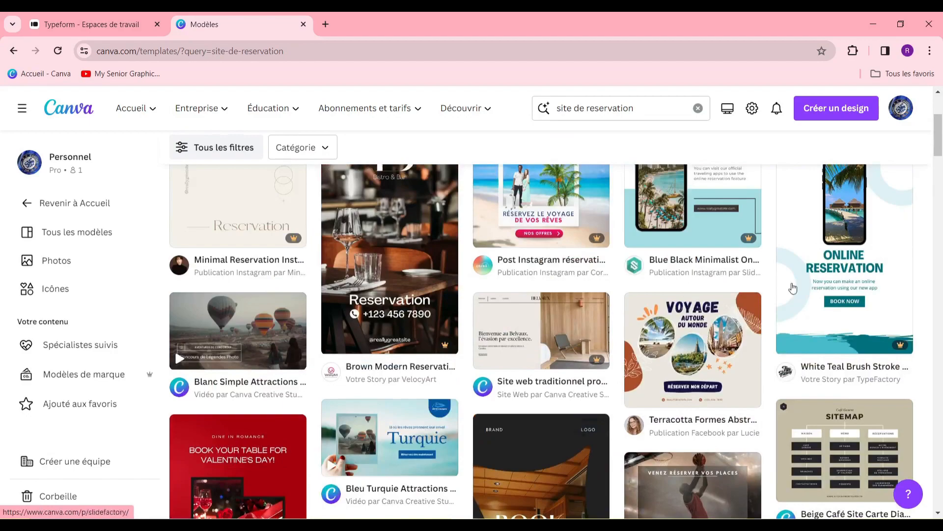
pyautogui.scroll(4, 585, 304)
pyautogui.scroll(-6, 583, 331)
pyautogui.scroll(-8, 583, 332)
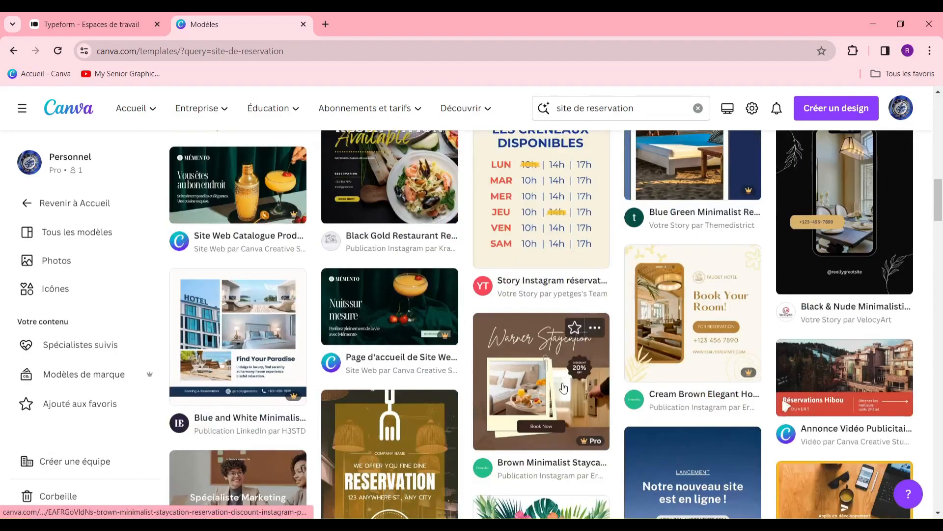
pyautogui.scroll(1, 564, 388)
pyautogui.scroll(-13, 561, 353)
pyautogui.scroll(1, 557, 320)
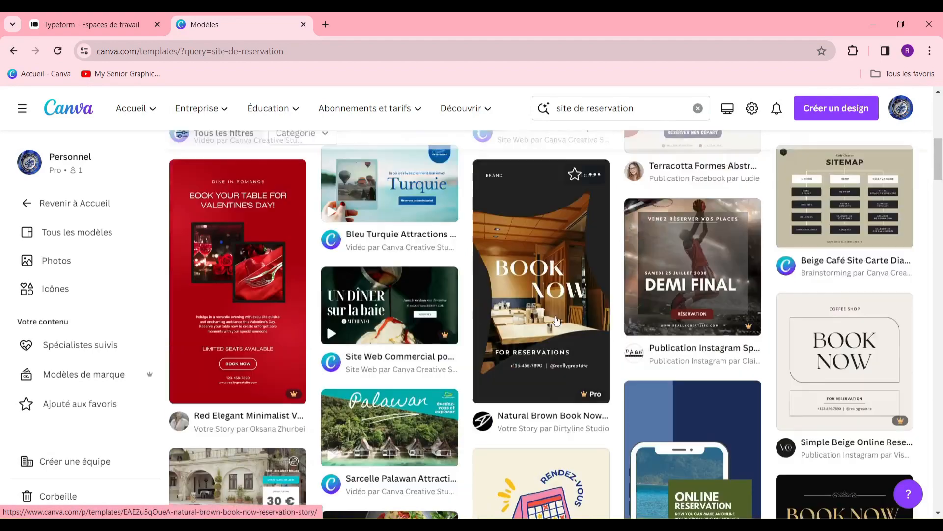
pyautogui.scroll(10, 557, 320)
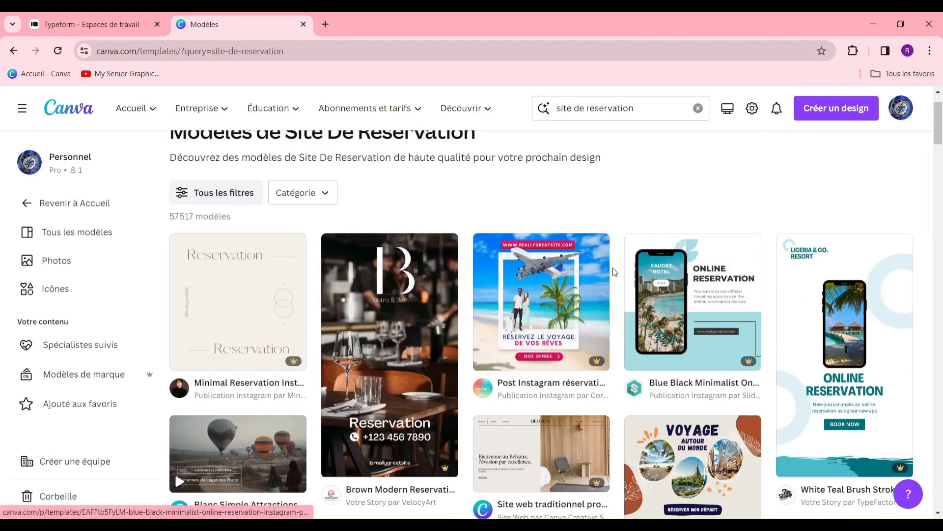
pyautogui.scroll(-5, 598, 307)
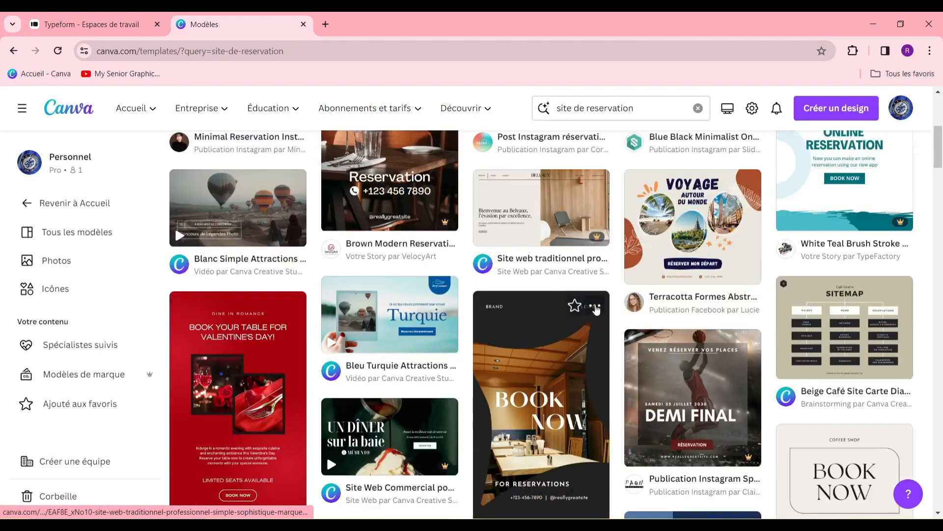
pyautogui.scroll(1, 622, 306)
pyautogui.scroll(3, 622, 305)
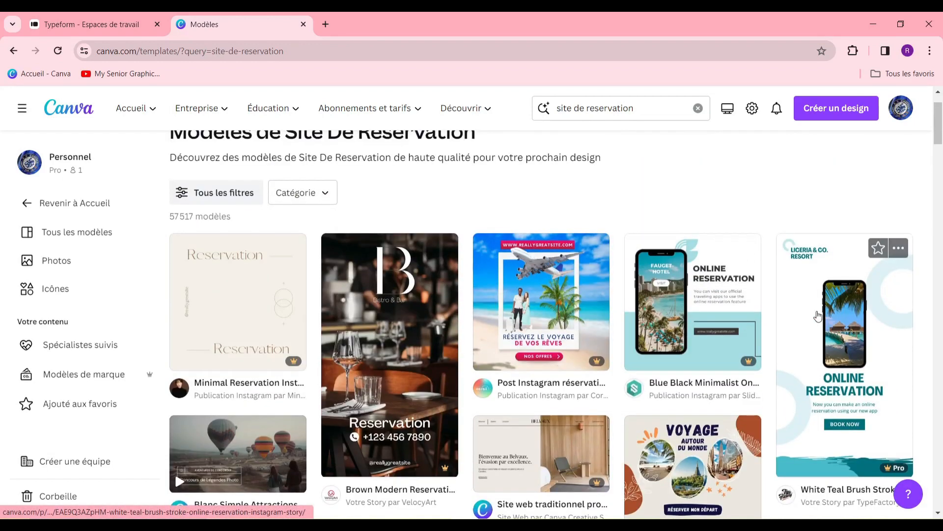
# Open the White Teal Brush Stroke Online Reservation Instagram Story template and look through its related templates
pyautogui.scroll(-1, 810, 315)
pyautogui.click(879, 293)
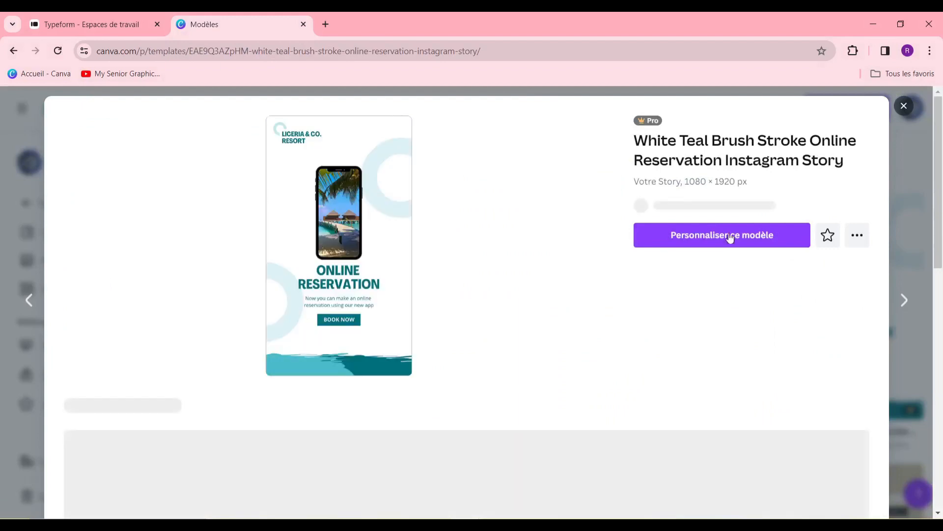
pyautogui.scroll(-8, 688, 280)
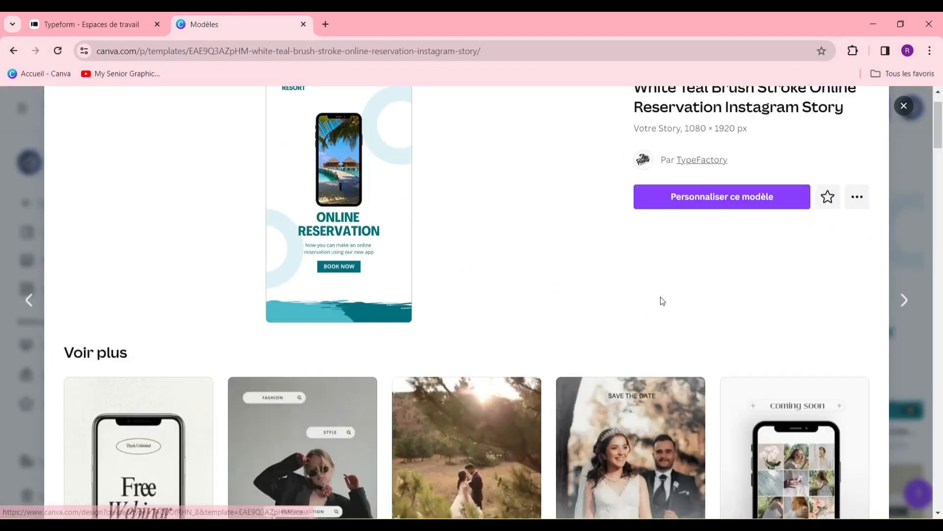
pyautogui.scroll(-4, 559, 233)
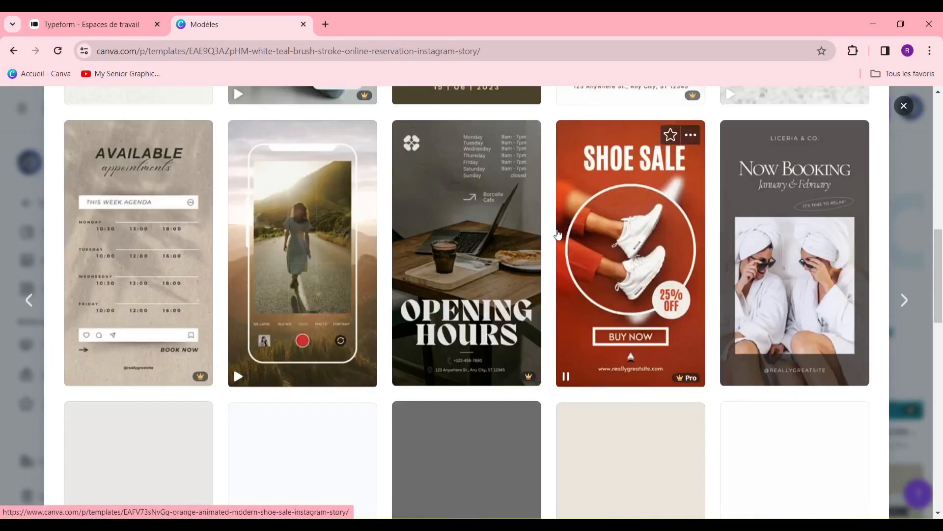
pyautogui.scroll(-6, 470, 283)
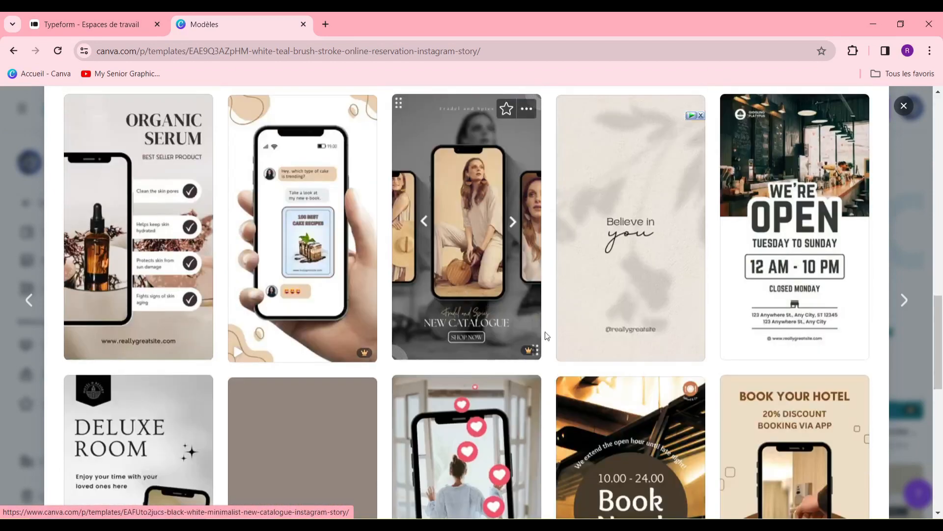
pyautogui.scroll(6, 511, 309)
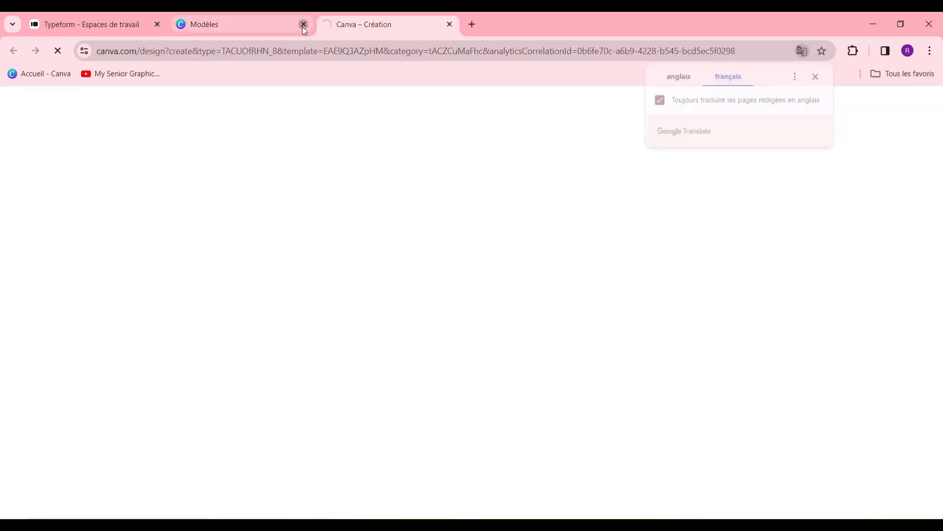
pyautogui.click(303, 24)
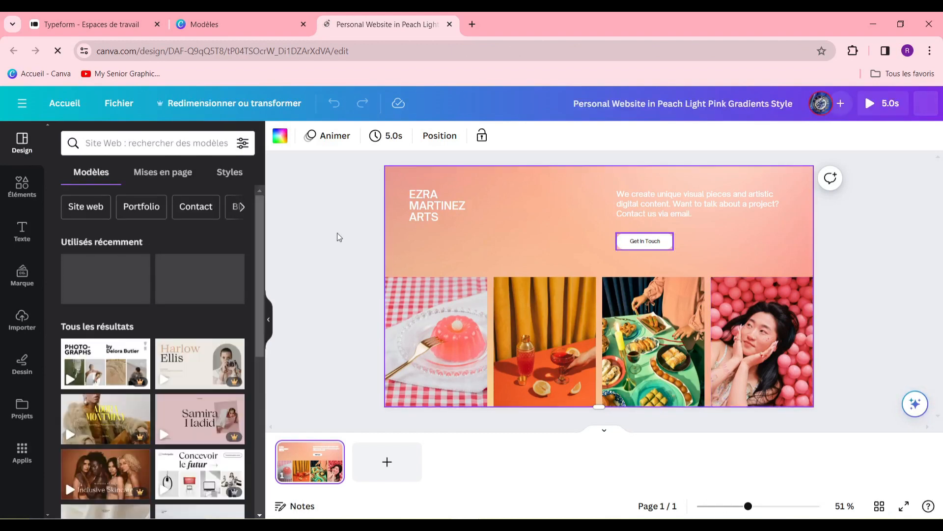
# Replace the main heading of the website page with "LOIC FOODS"
pyautogui.click(438, 219)
pyautogui.click(436, 212)
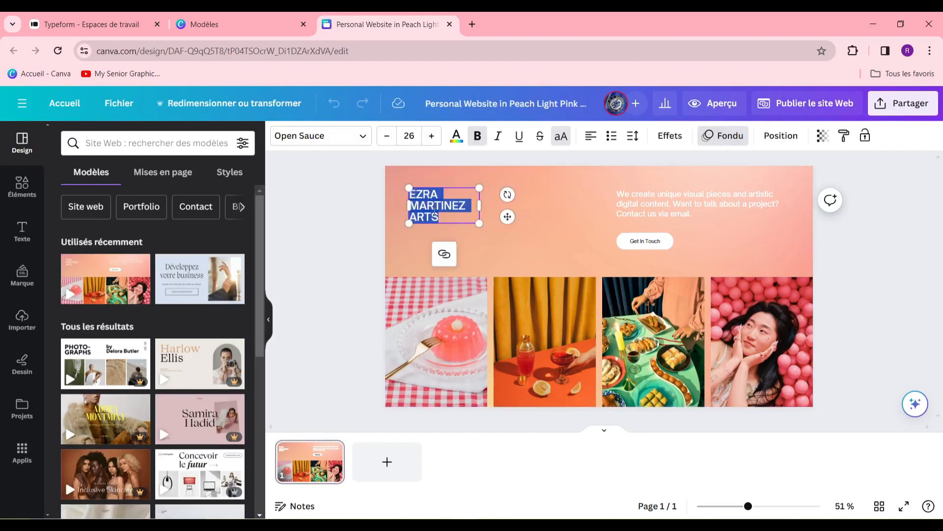
pyautogui.write('LOIC FOODS')
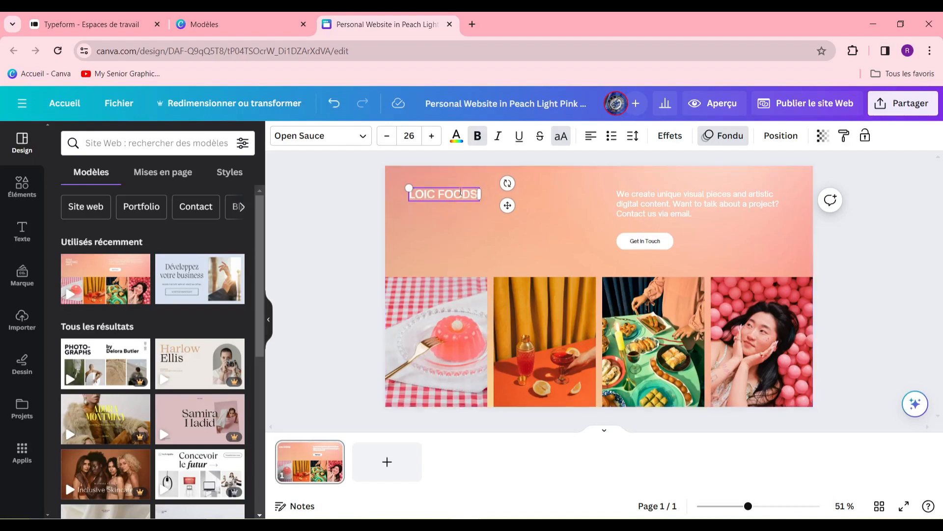
# Set the font of the LOIC FOODS heading to DM Serif Display
pyautogui.tripleClick(460, 193)
pyautogui.click(361, 139)
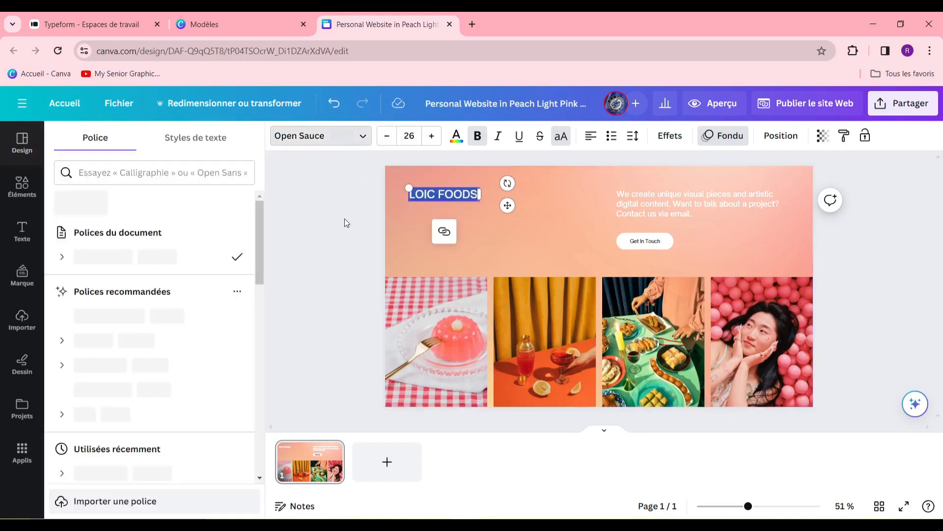
pyautogui.click(167, 316)
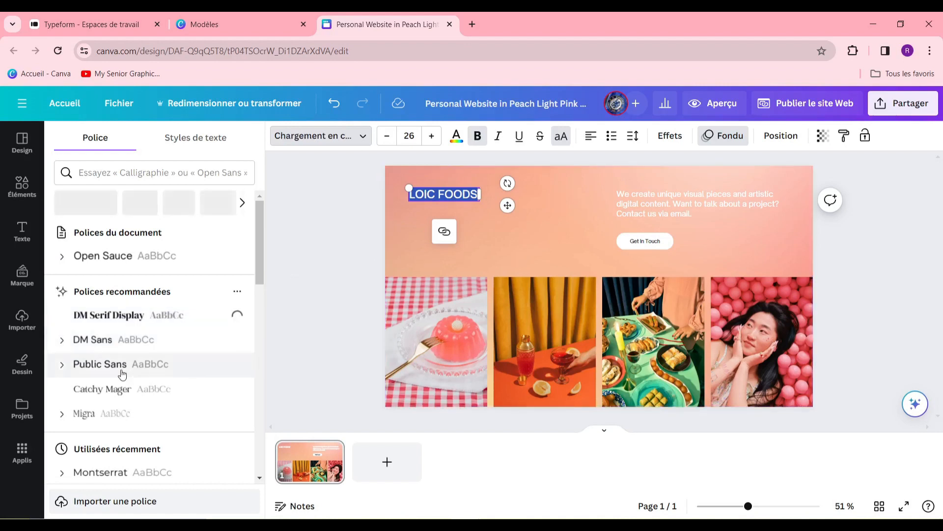
pyautogui.click(421, 240)
pyautogui.click(443, 194)
pyautogui.click(540, 220)
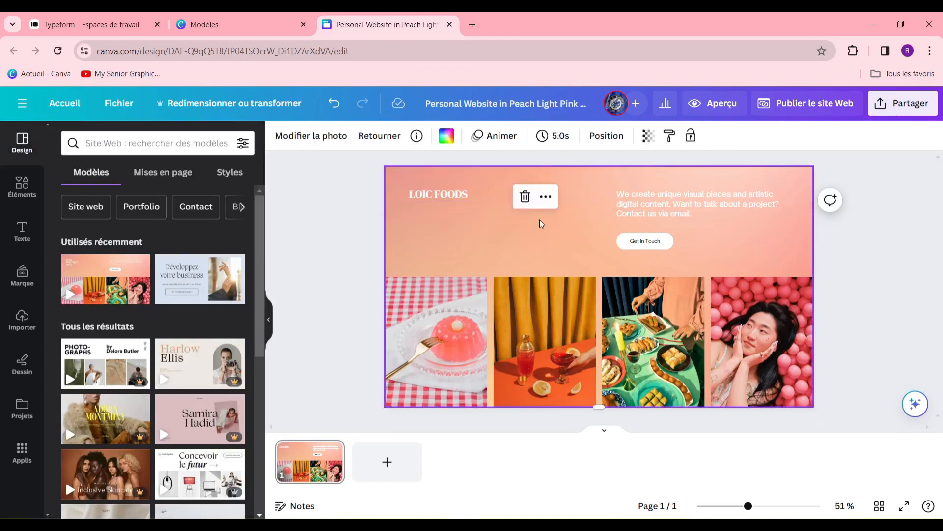
# Replace the description text above the Get In Touch button with "OU LA GASTRONOMIE PREND UNE AUTRE ENVERGURE"
pyautogui.click(678, 214)
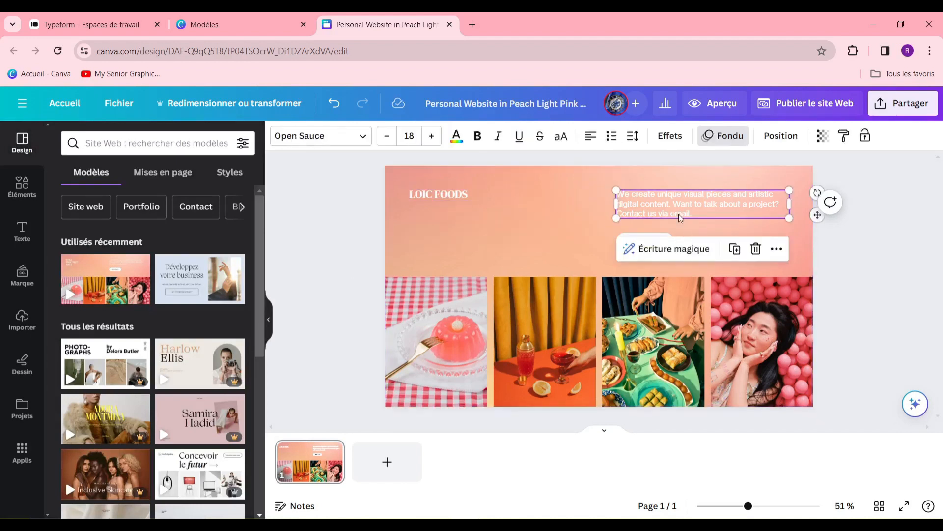
pyautogui.doubleClick(678, 207)
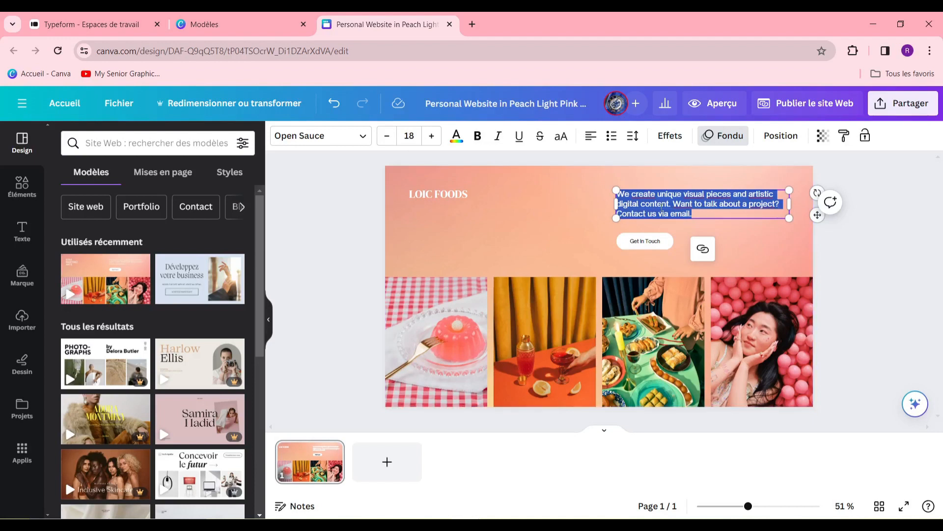
pyautogui.press('BackSpace')
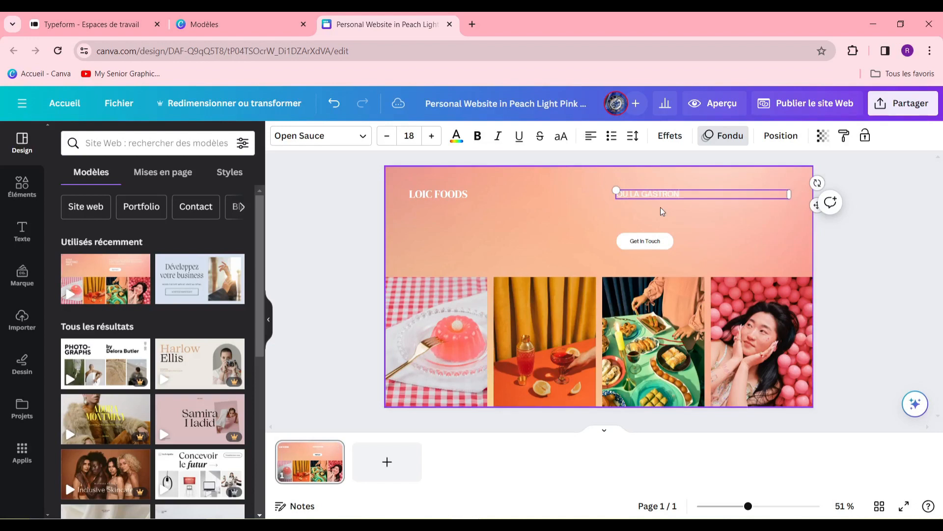
# Move the LOIC FOODS heading closer to the upper-left corner of the page
pyautogui.click(445, 195)
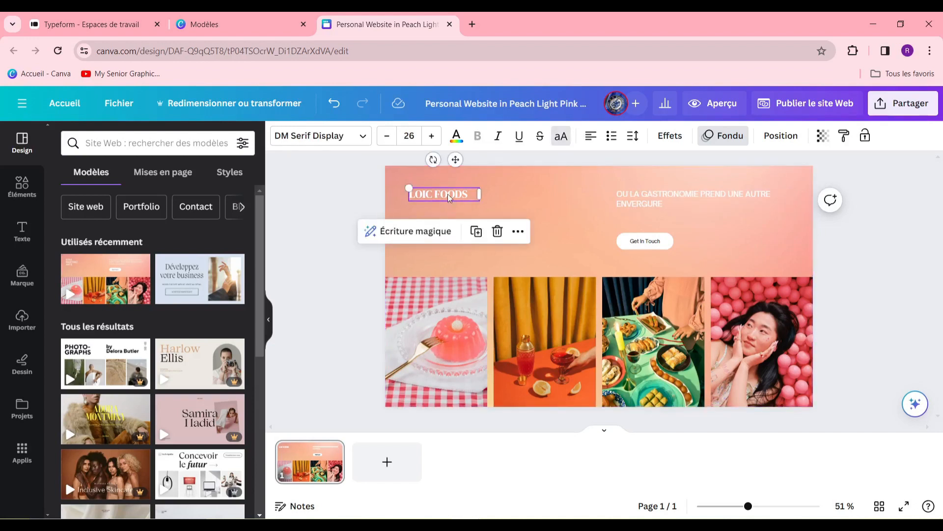
pyautogui.moveTo(449, 197); pyautogui.dragTo(433, 177)
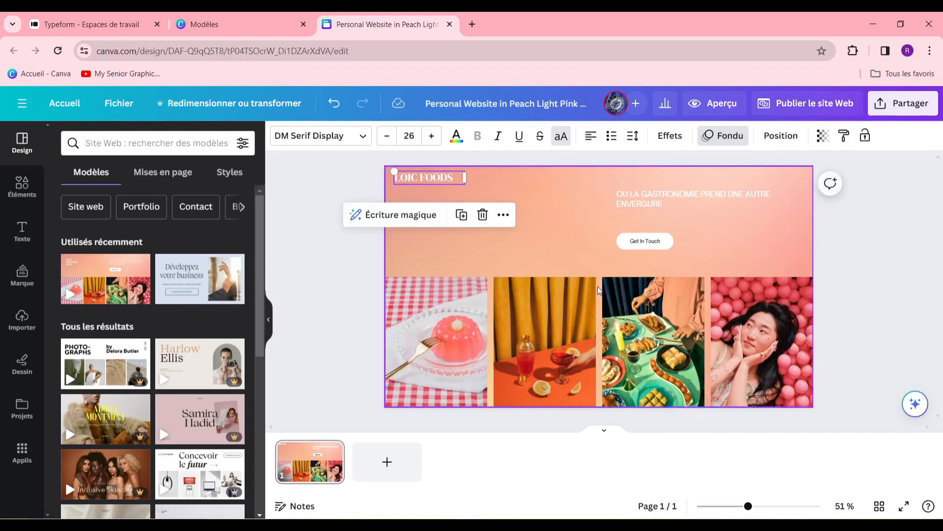
# Set the font of the gastronomy tagline to Catchy Mager
pyautogui.click(651, 201)
pyautogui.click(651, 200)
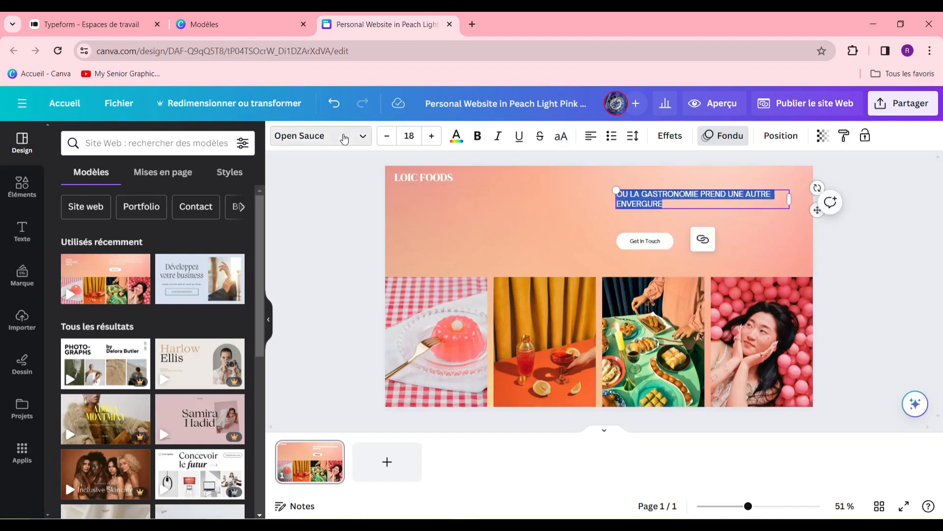
pyautogui.click(344, 139)
pyautogui.scroll(-3, 211, 290)
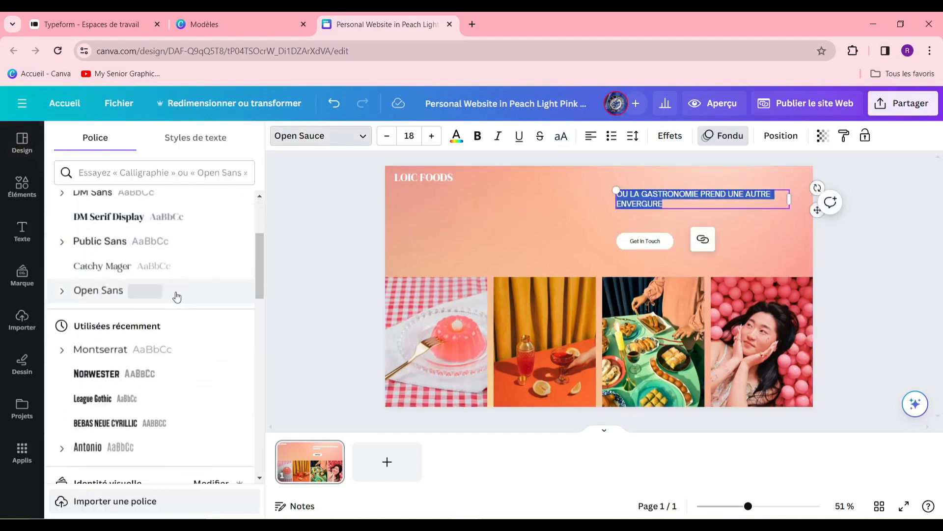
pyautogui.click(180, 268)
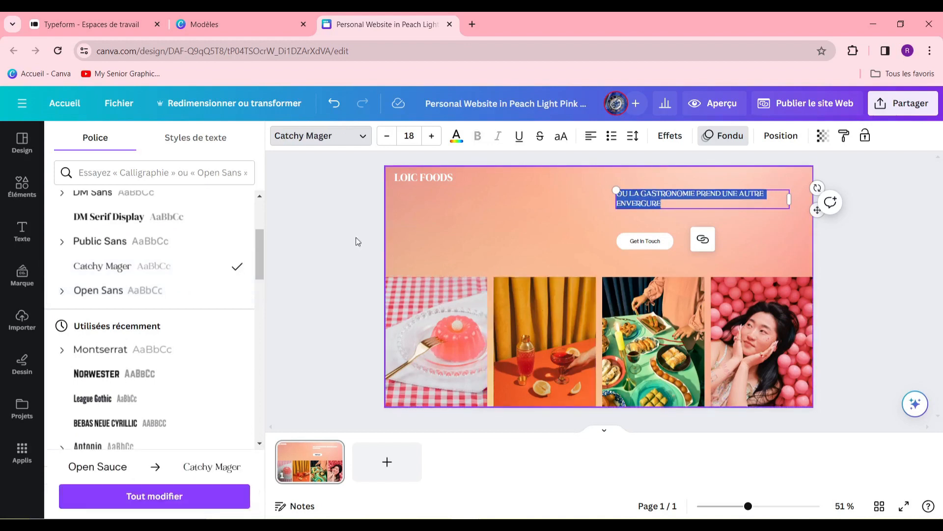
pyautogui.click(440, 226)
# Change the text colour of the whole gastronomy tagline to a dark shade
pyautogui.click(696, 204)
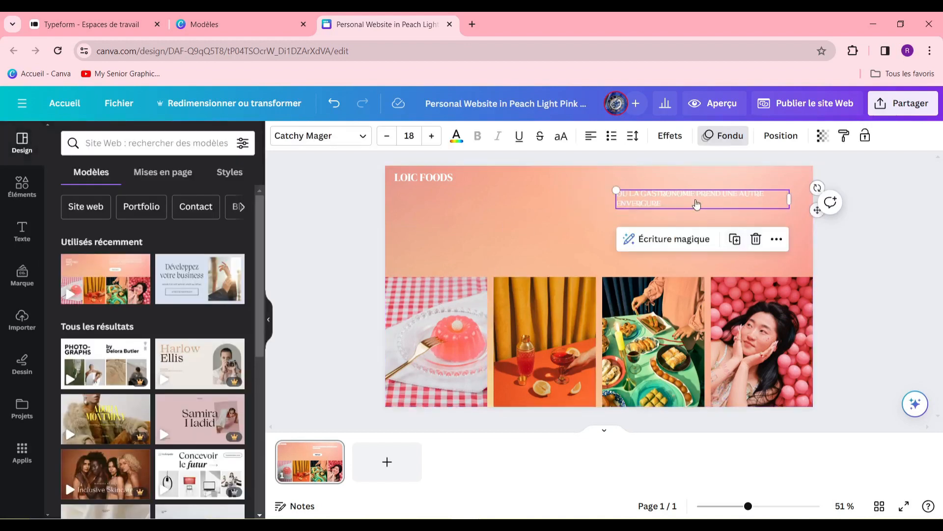
pyautogui.click(672, 199)
pyautogui.tripleClick(671, 195)
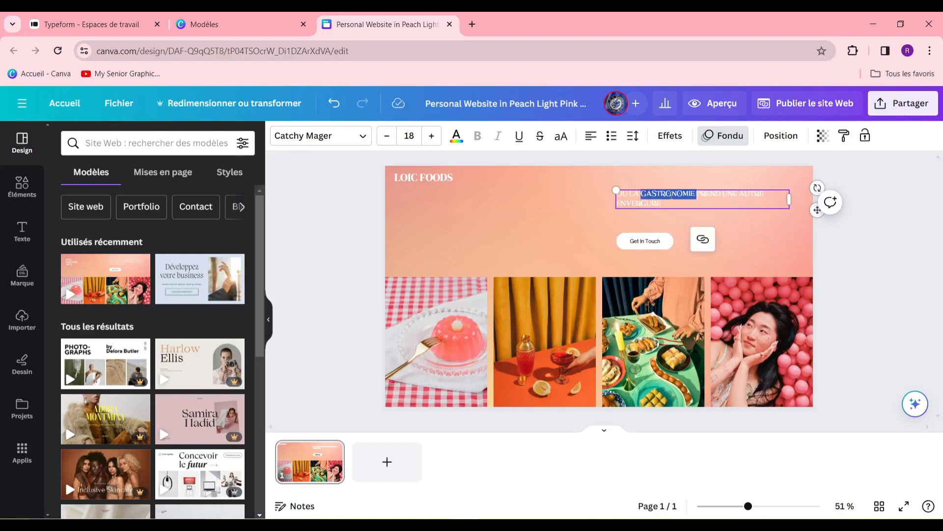
pyautogui.click(457, 138)
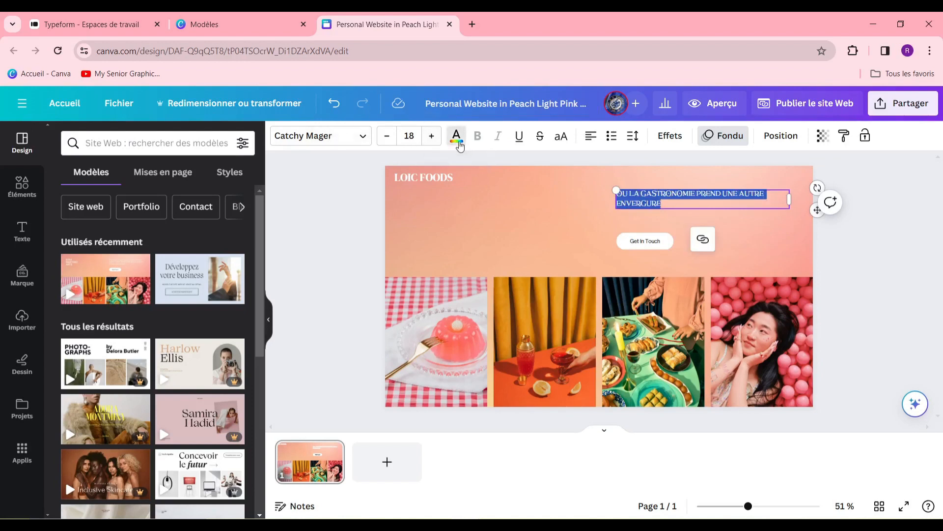
pyautogui.scroll(-3, 168, 355)
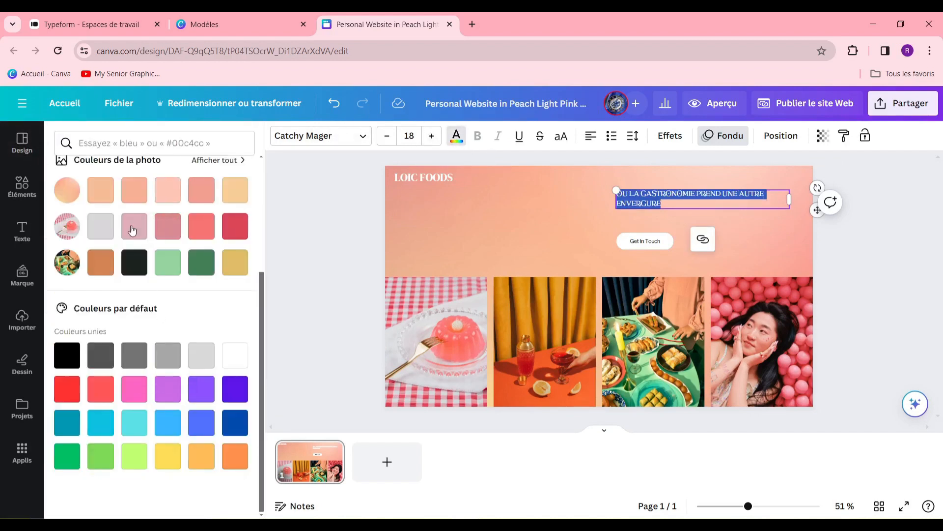
pyautogui.click(460, 341)
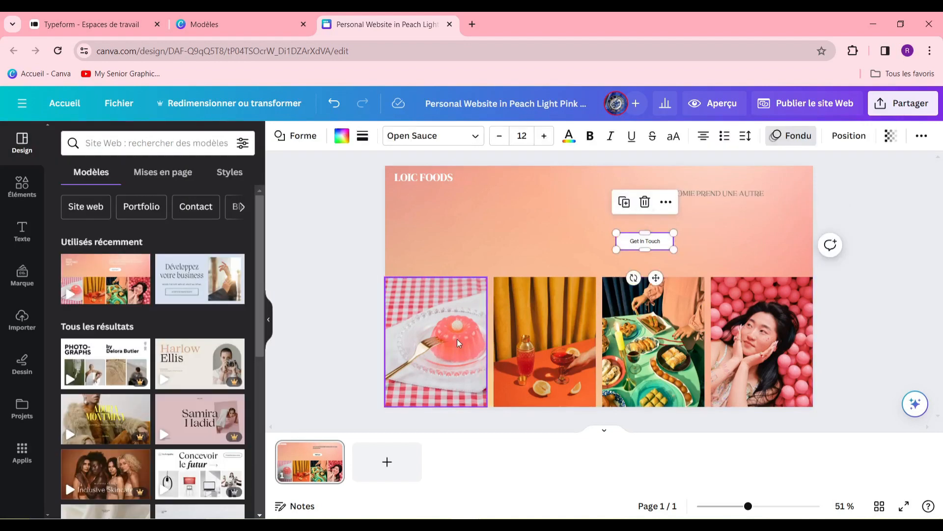
# Delete the cocktail and portrait photos, and rearrange the dessert and banquet photos side by side on the left part of the page
pyautogui.moveTo(460, 340); pyautogui.dragTo(460, 276)
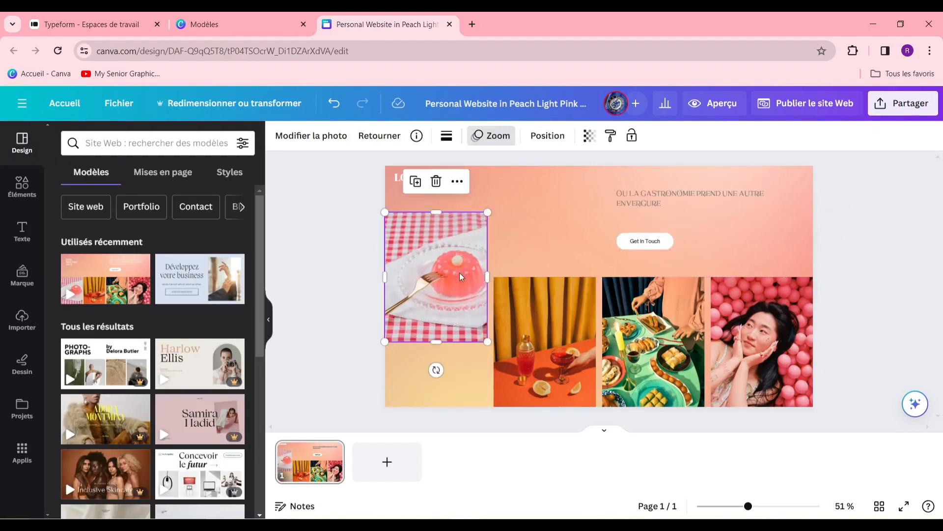
pyautogui.click(584, 331)
pyautogui.click(545, 246)
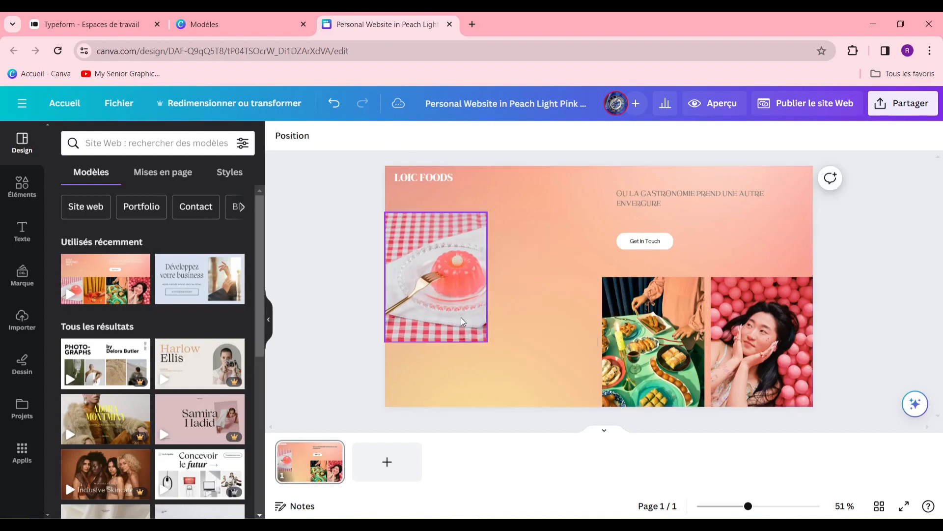
pyautogui.moveTo(461, 321); pyautogui.dragTo(460, 301)
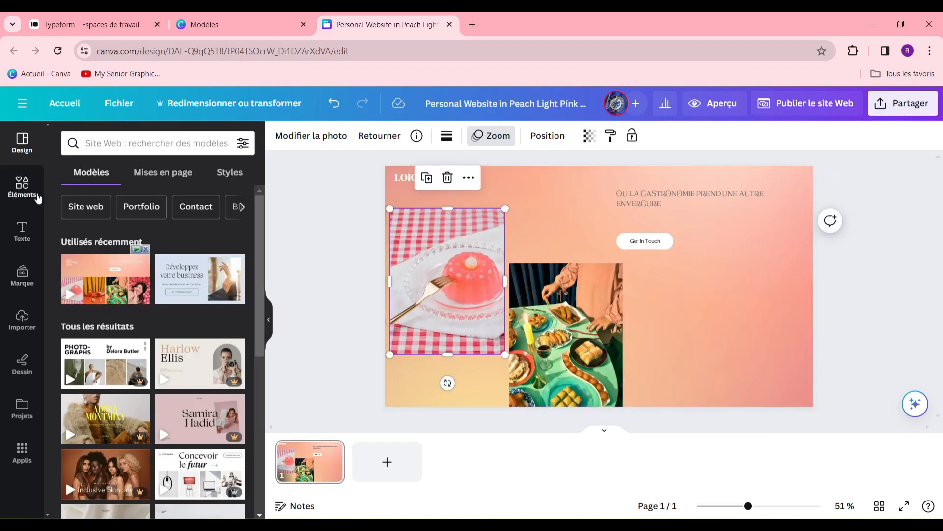
# Search the elements for "CUISINE" and replace the dessert photo with the photo of a cook sifting flour
pyautogui.click(22, 186)
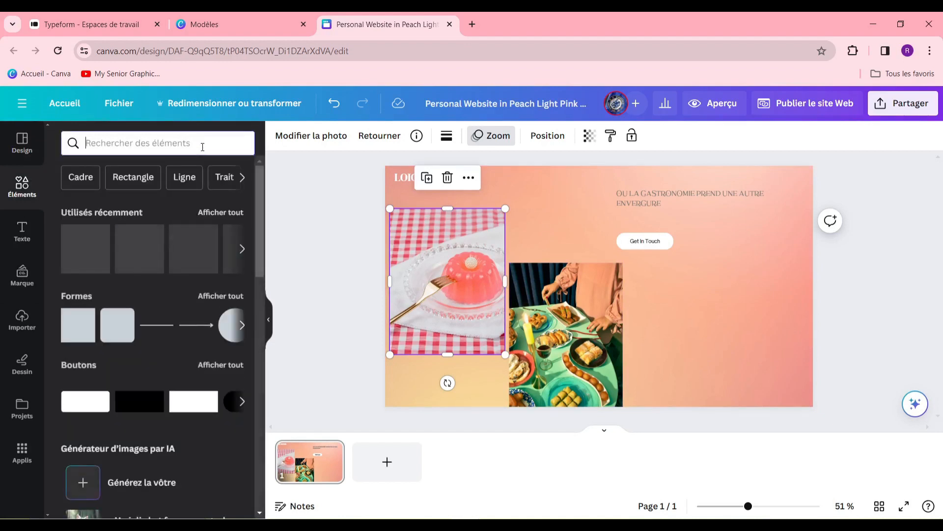
pyautogui.click(202, 147)
pyautogui.write('CUISINE')
pyautogui.press('Return')
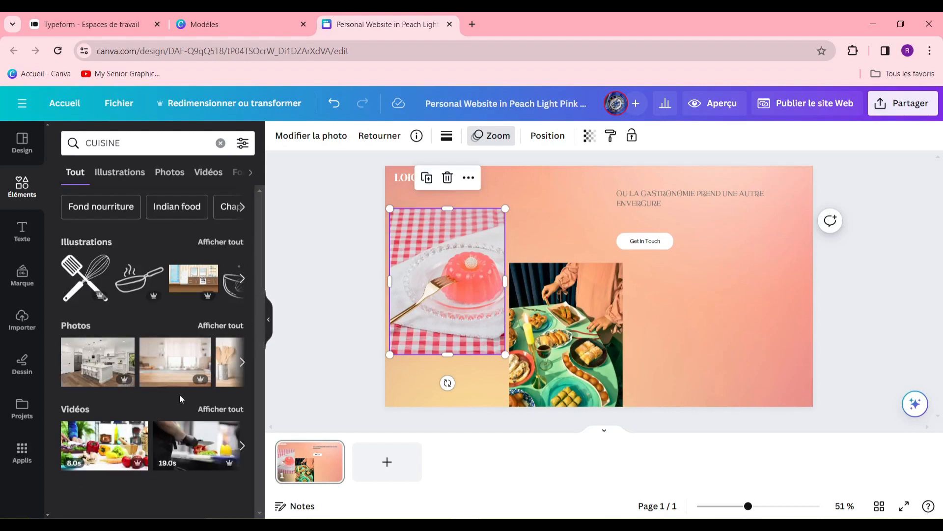
pyautogui.click(241, 362)
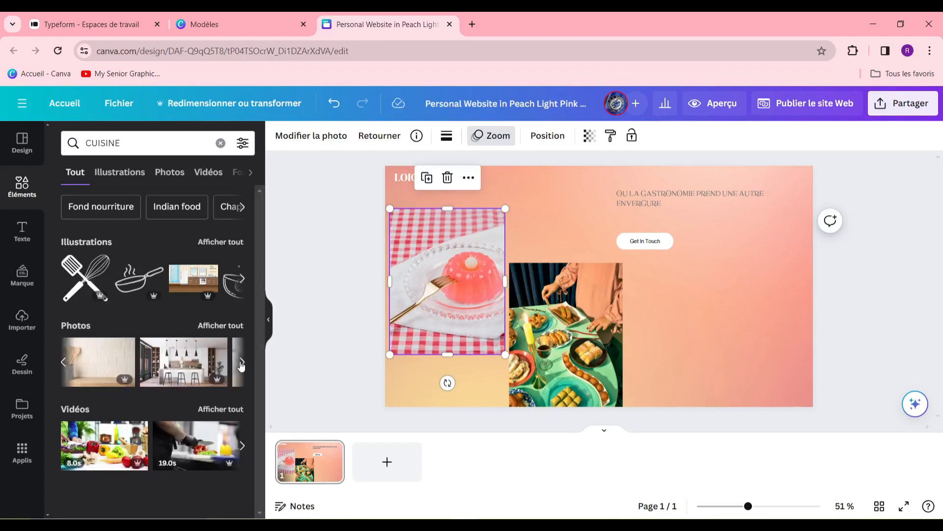
pyautogui.click(64, 362)
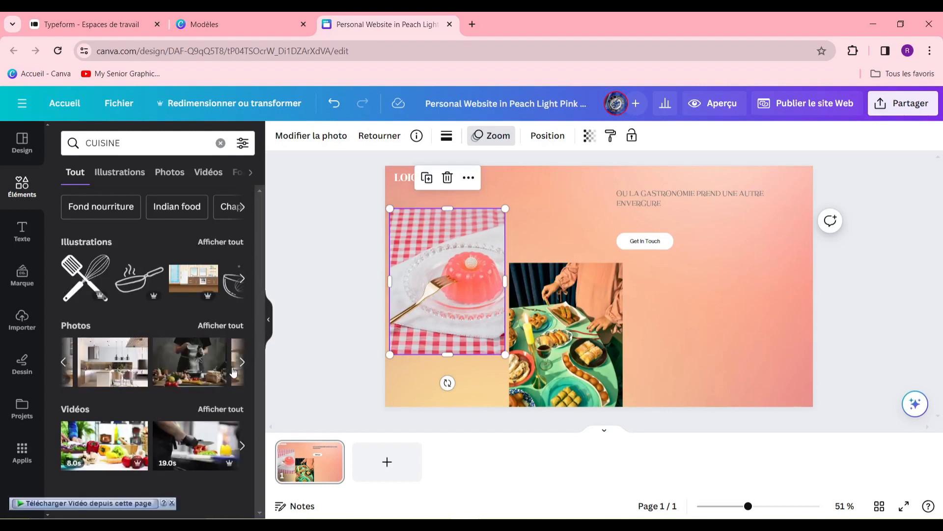
pyautogui.moveTo(103, 374); pyautogui.dragTo(433, 298)
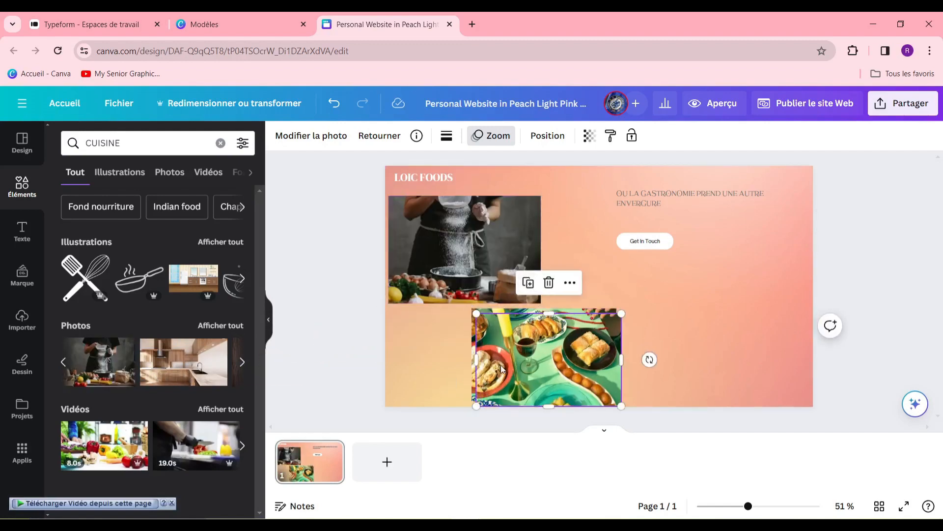
# Duplicate the banquet photo, place the copy to its left, and replace that copy with the tomatoes and wooden spoon photo
pyautogui.click(521, 289)
pyautogui.moveTo(516, 343); pyautogui.dragTo(346, 362)
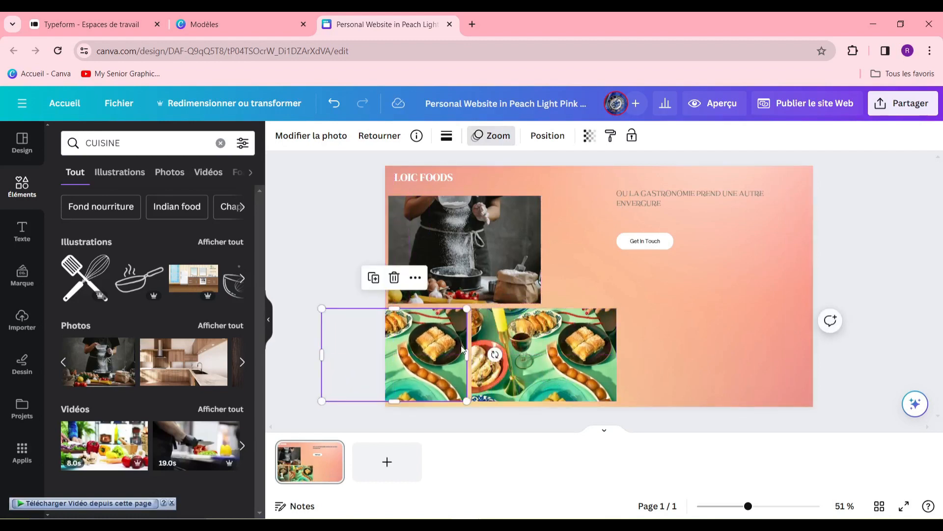
pyautogui.click(243, 361)
pyautogui.moveTo(244, 362); pyautogui.dragTo(405, 366)
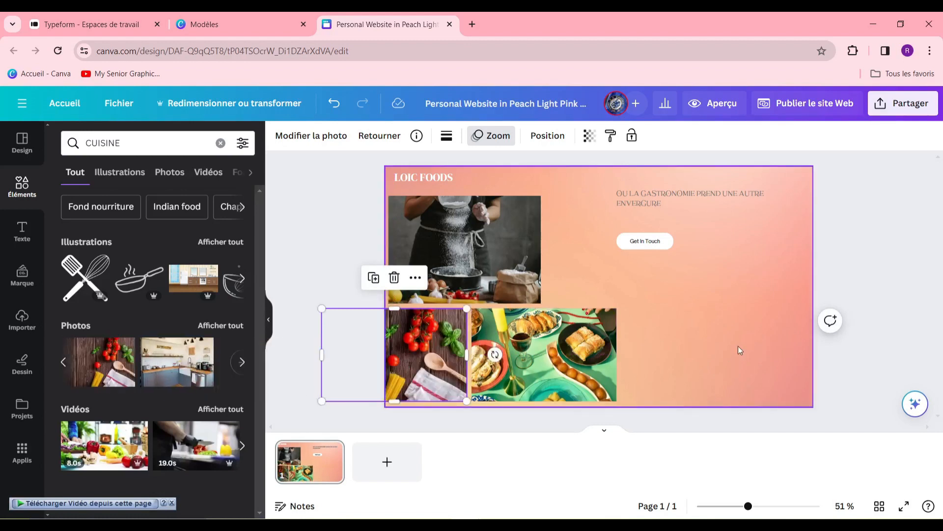
# Change the page background to the default grey-to-white gradient
pyautogui.click(740, 350)
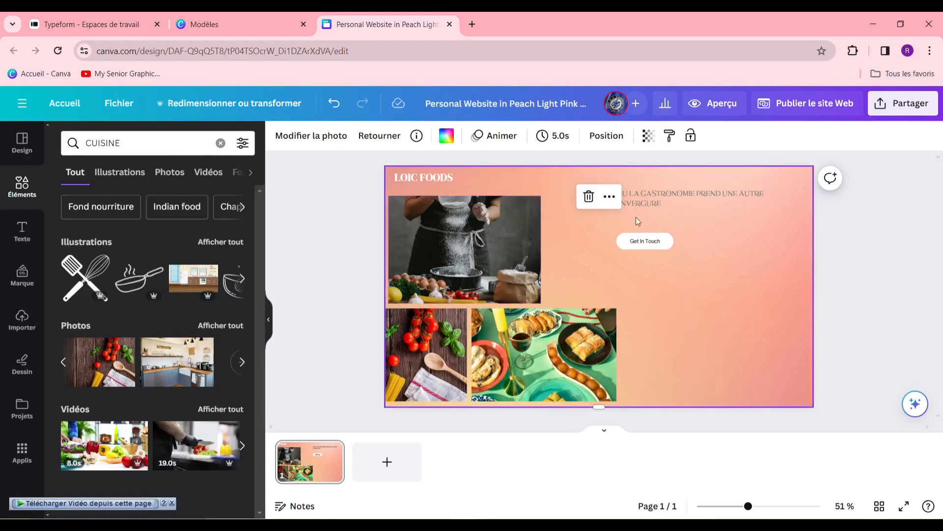
pyautogui.click(444, 142)
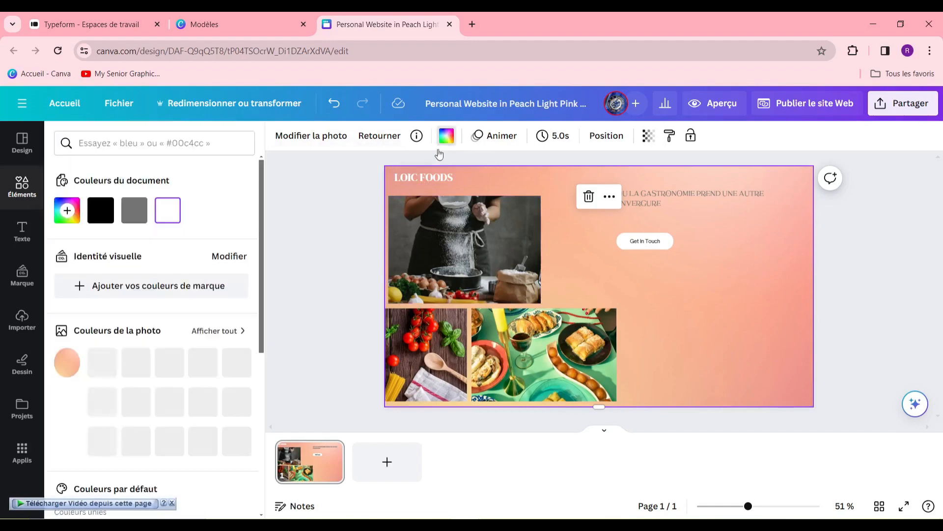
pyautogui.scroll(-4, 100, 351)
pyautogui.scroll(-3, 100, 350)
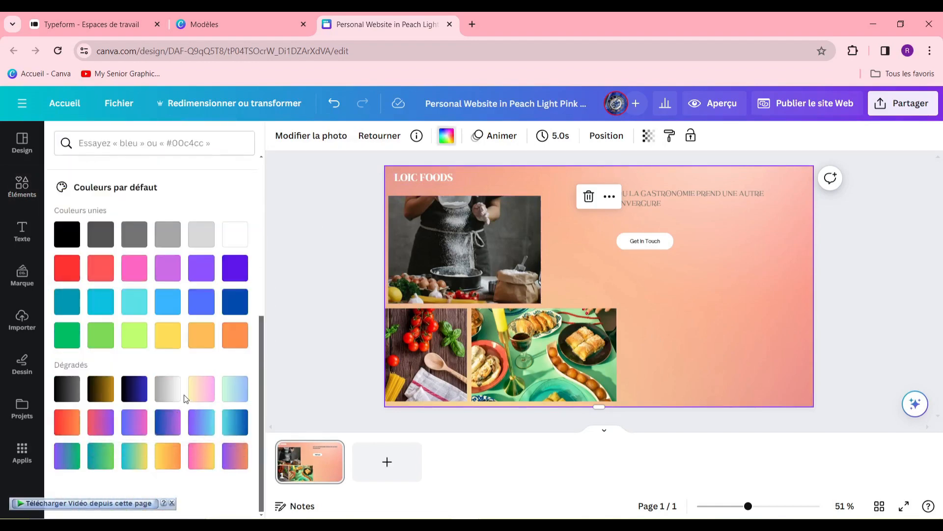
pyautogui.click(167, 388)
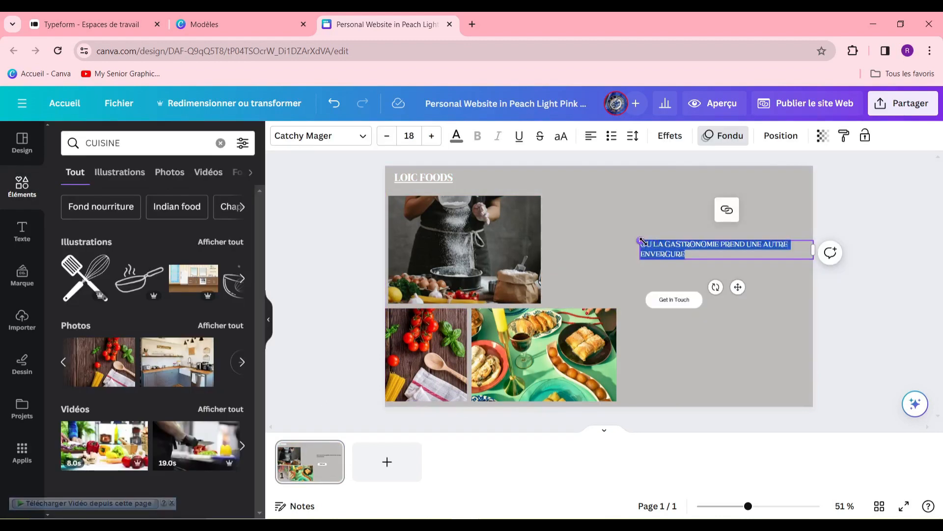
# Enlarge the gastronomy tagline to font size 42 and position it between the flour photo and the page's right edge
pyautogui.moveTo(641, 241); pyautogui.dragTo(581, 234)
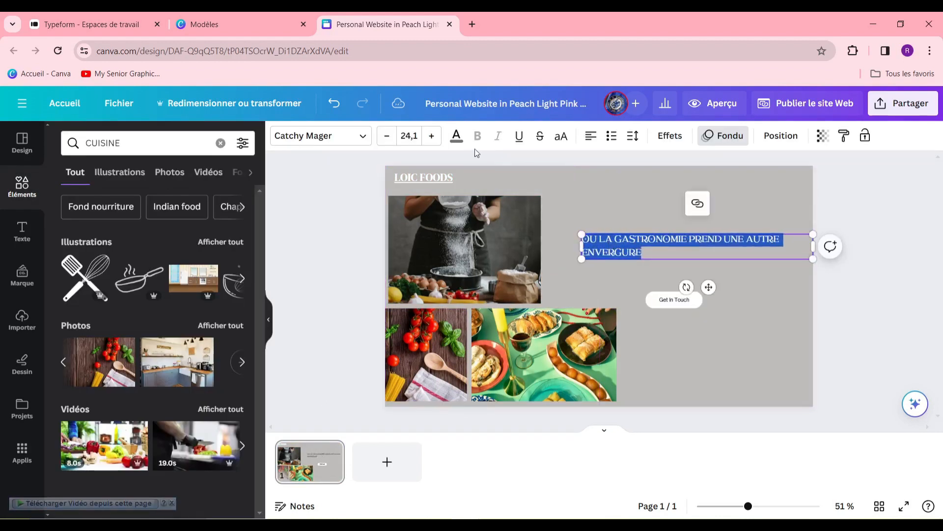
pyautogui.click(432, 135)
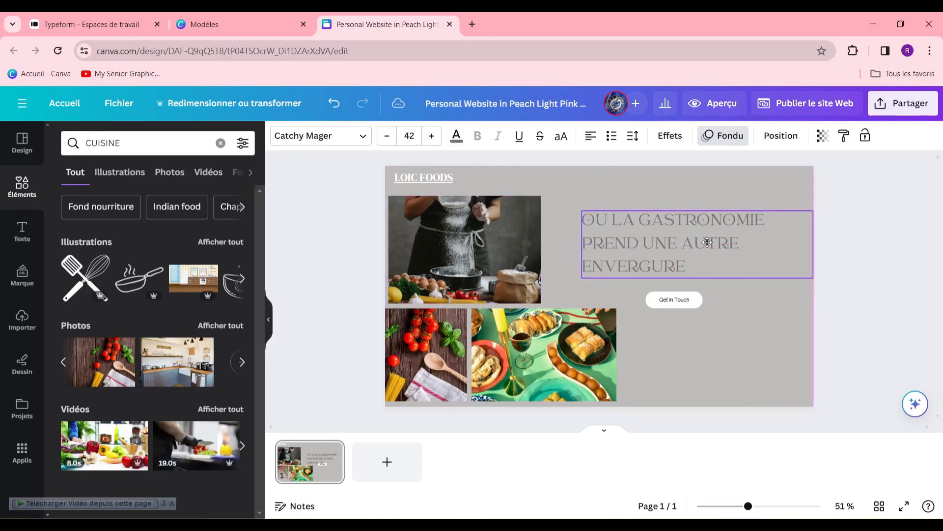
pyautogui.moveTo(707, 242); pyautogui.dragTo(699, 240)
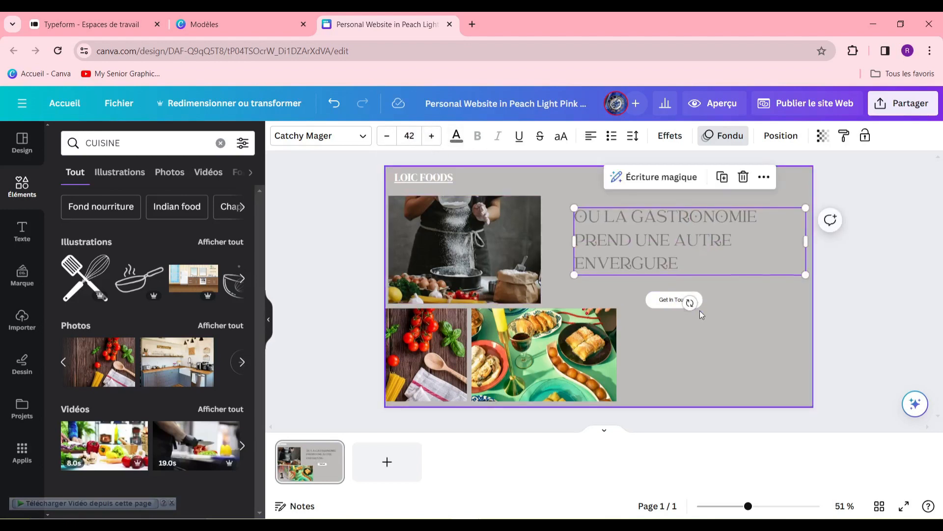
pyautogui.click(751, 316)
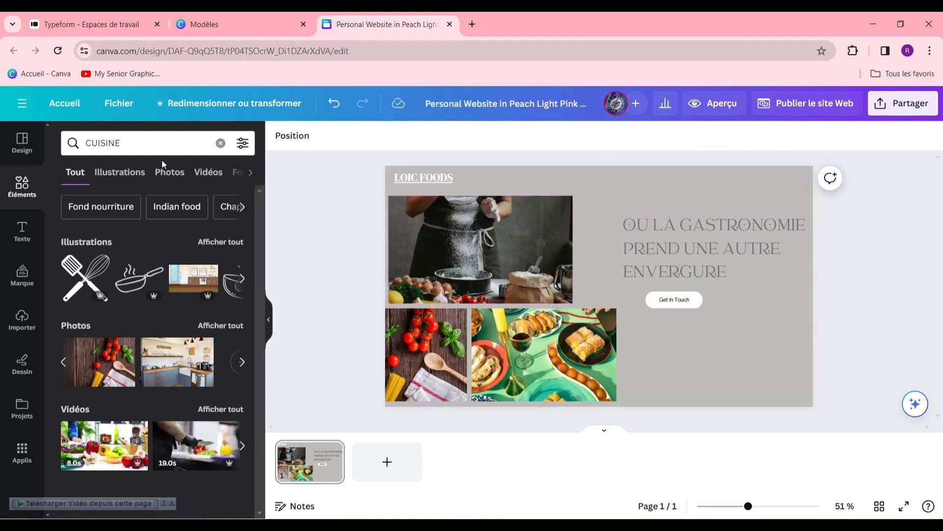
# Add a text box reading "CONTACTER NOUS" below the Get In Touch button
pyautogui.click(221, 143)
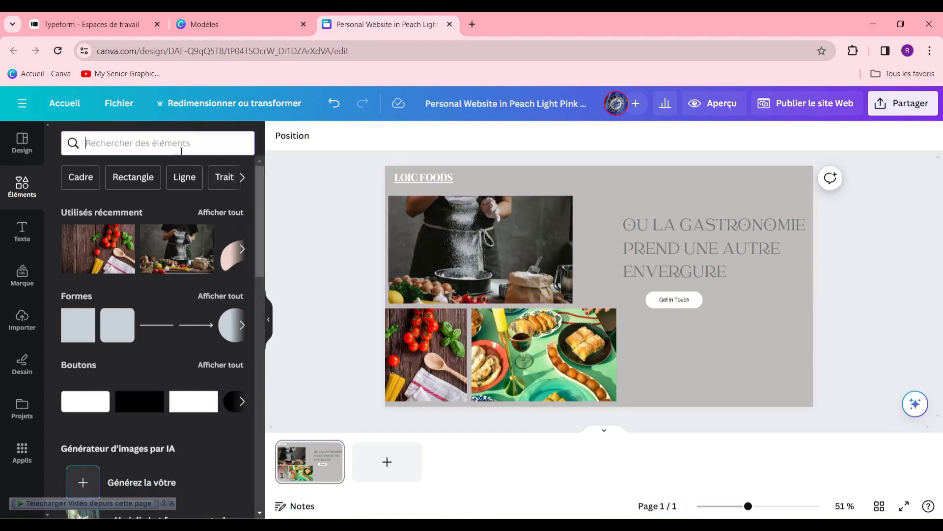
pyautogui.click(23, 232)
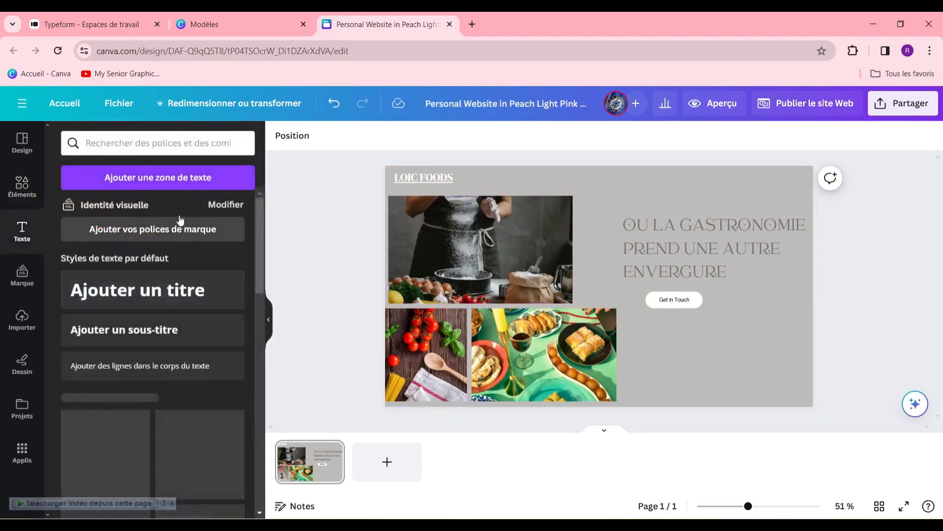
pyautogui.click(138, 186)
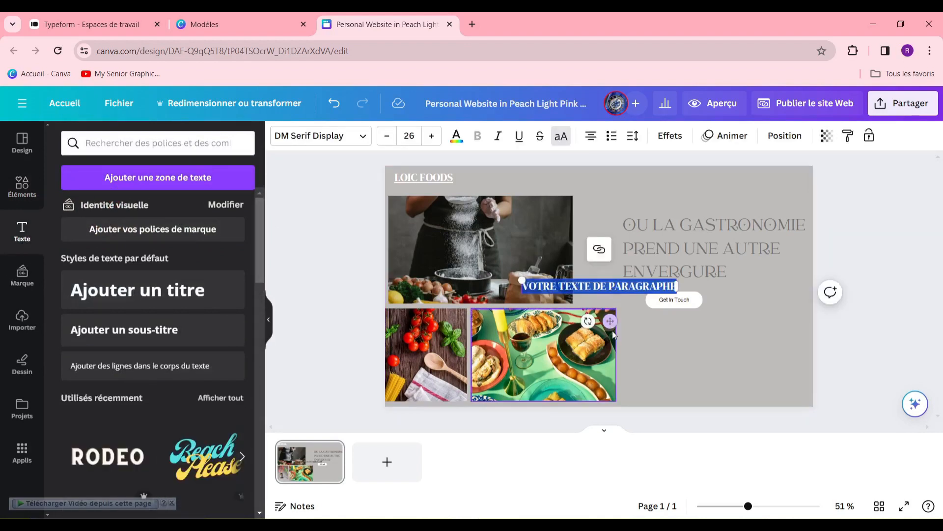
pyautogui.moveTo(609, 321); pyautogui.dragTo(727, 364)
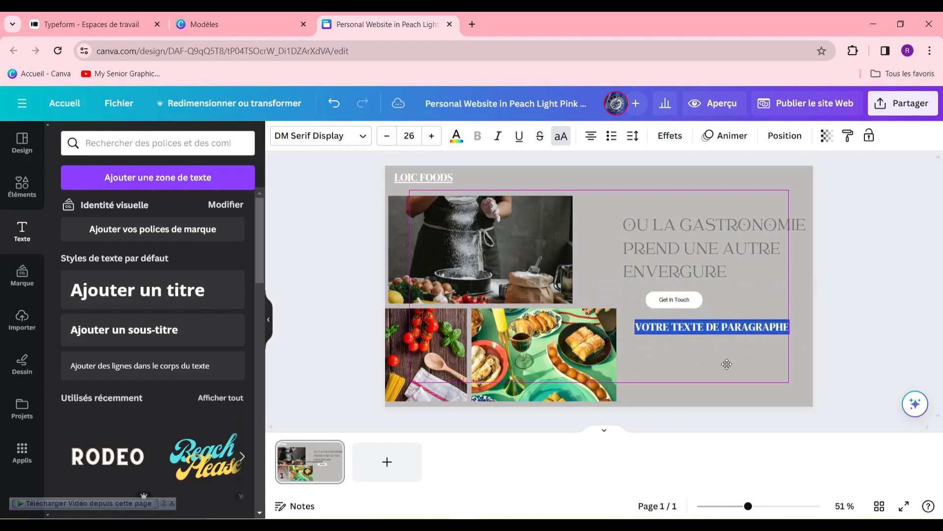
pyautogui.click(718, 329)
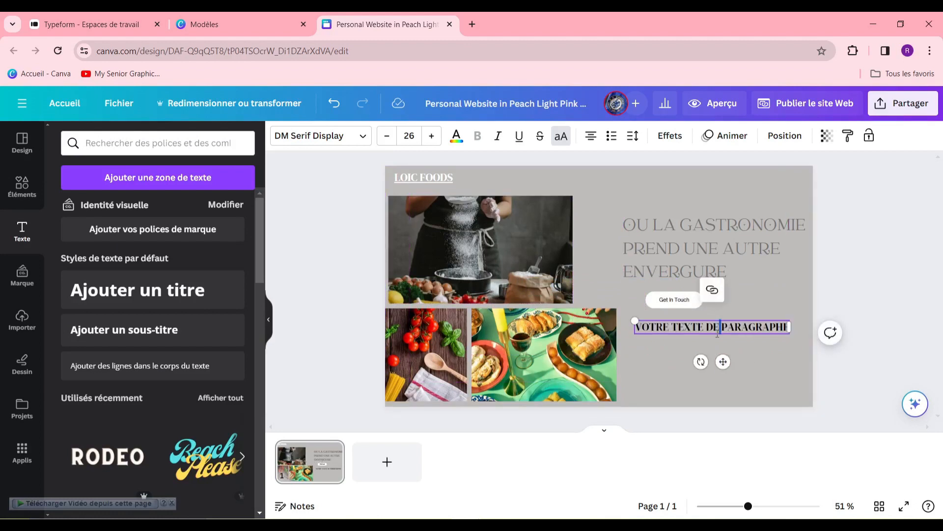
pyautogui.tripleClick(717, 334)
pyautogui.write('CONT')
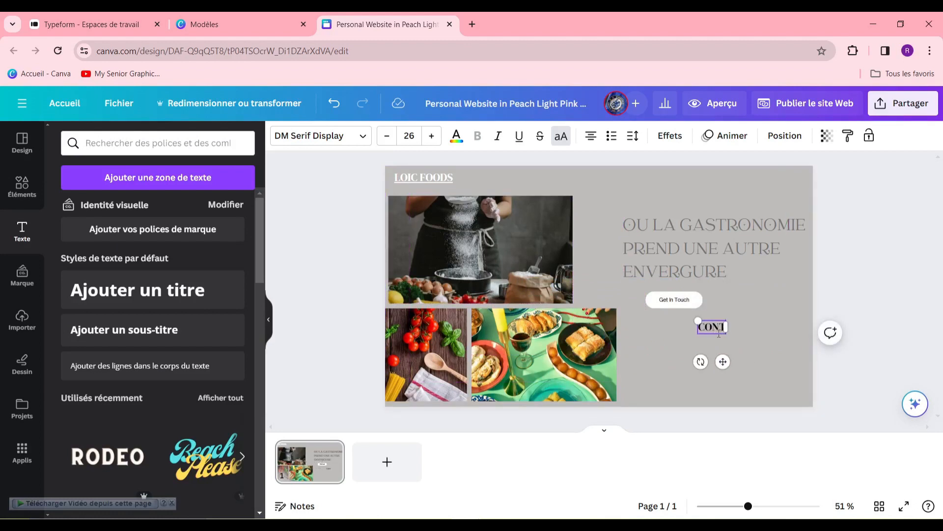
pyautogui.write('ACTER NOUS')
# Search the elements for "reseaux sociaux logo" and place a small square Facebook logo below the CONTACTER NOUS text
pyautogui.click(22, 186)
pyautogui.click(140, 144)
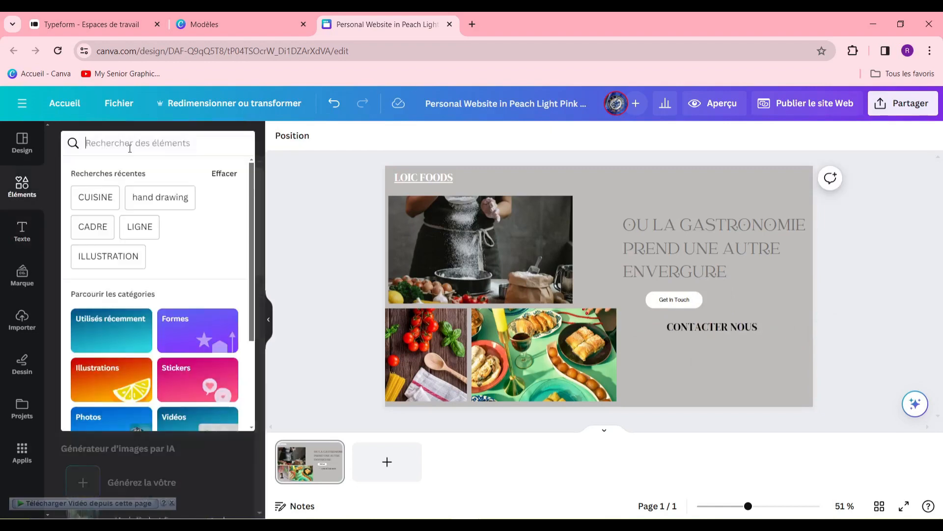
pyautogui.write('RESEAU')
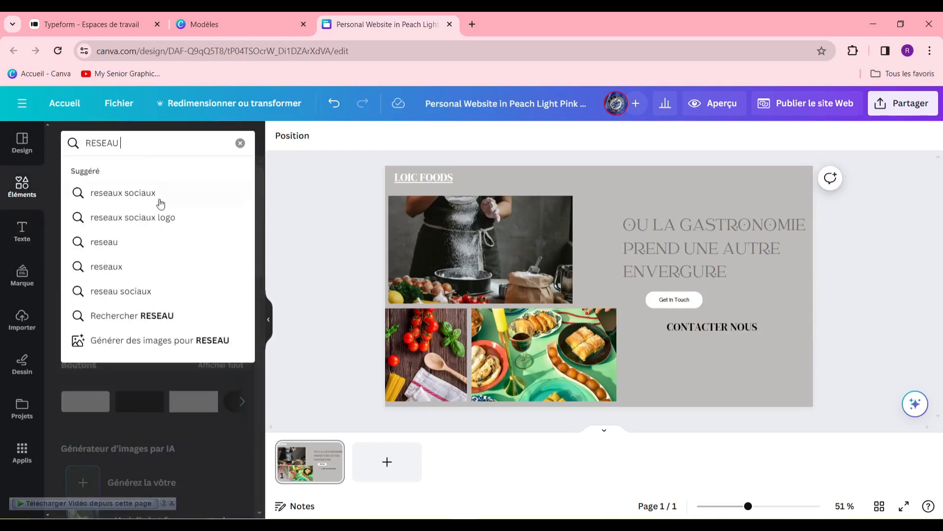
pyautogui.click(161, 217)
pyautogui.moveTo(190, 279); pyautogui.dragTo(647, 355)
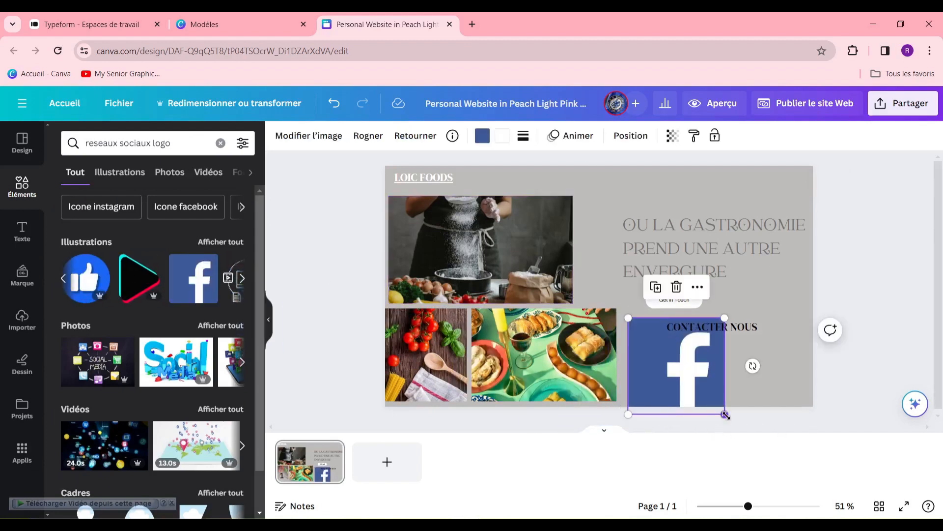
pyautogui.moveTo(726, 415); pyautogui.dragTo(684, 376)
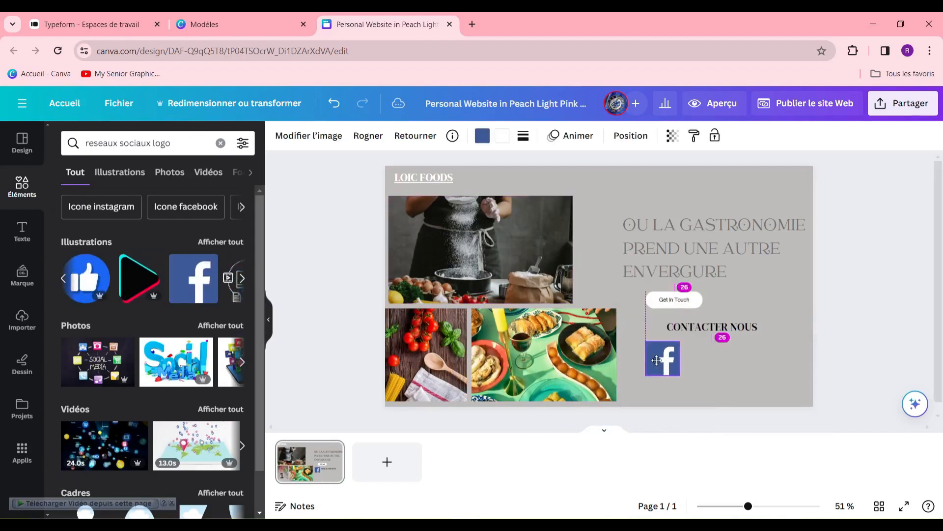
# Add LinkedIn and Instagram logos in a row beside the Facebook logo, scaled to match its size
pyautogui.click(242, 278)
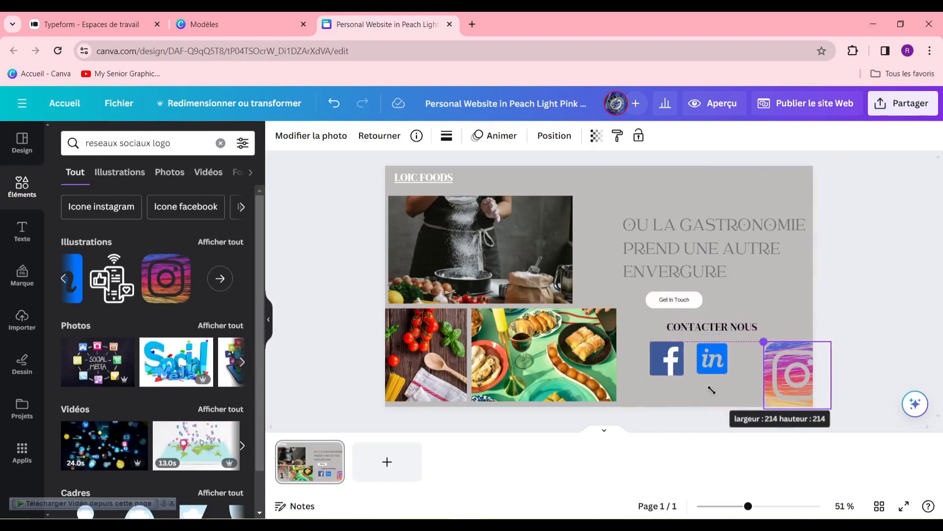
pyautogui.moveTo(712, 389); pyautogui.dragTo(716, 400)
pyautogui.moveTo(782, 395); pyautogui.dragTo(771, 375)
pyautogui.click(824, 322)
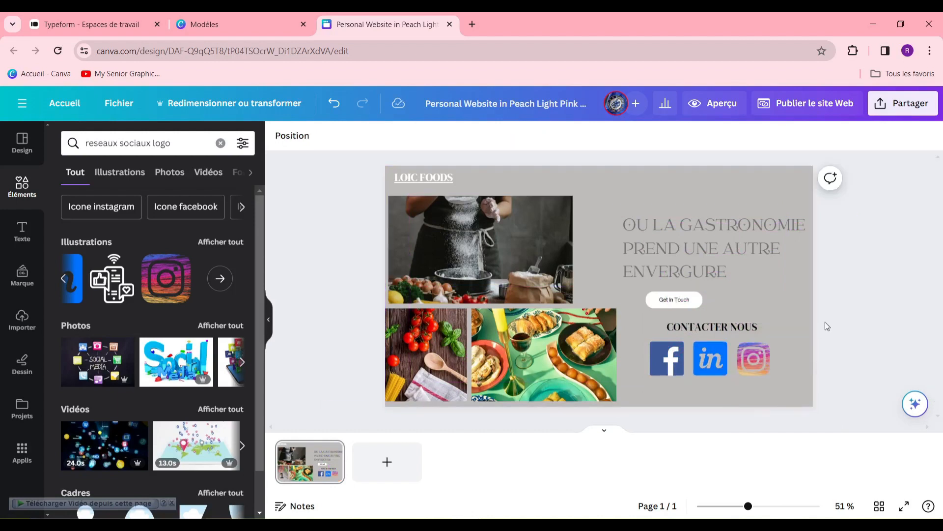
# Examine the link options and suggested targets for the Facebook logo without adding a link
pyautogui.click(654, 353)
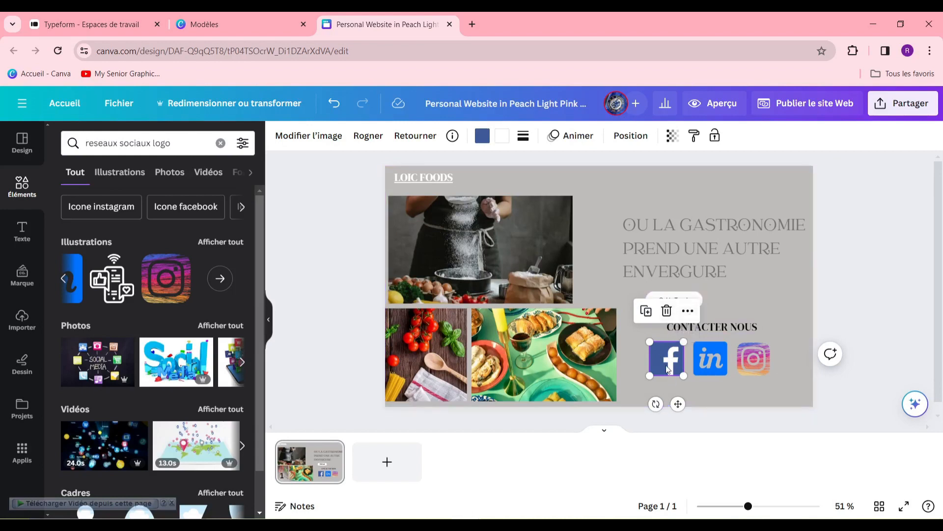
pyautogui.click(688, 311)
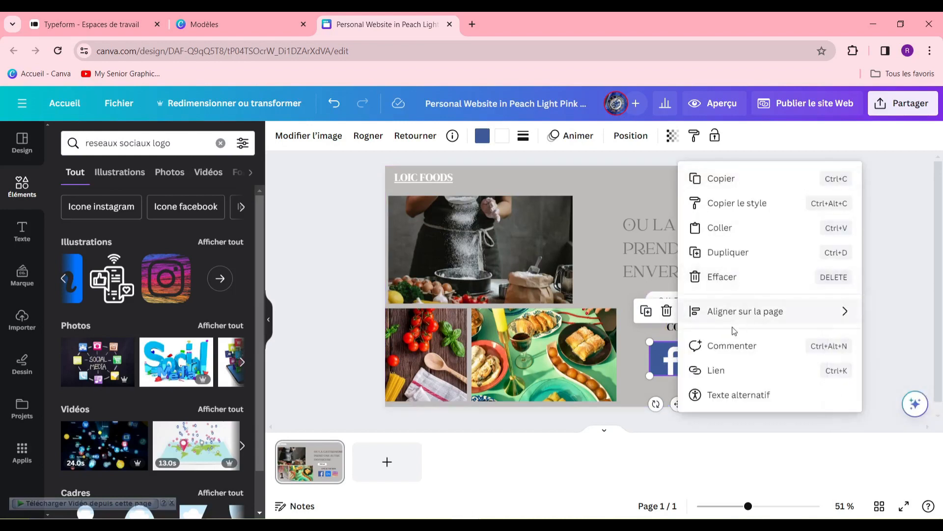
pyautogui.click(723, 373)
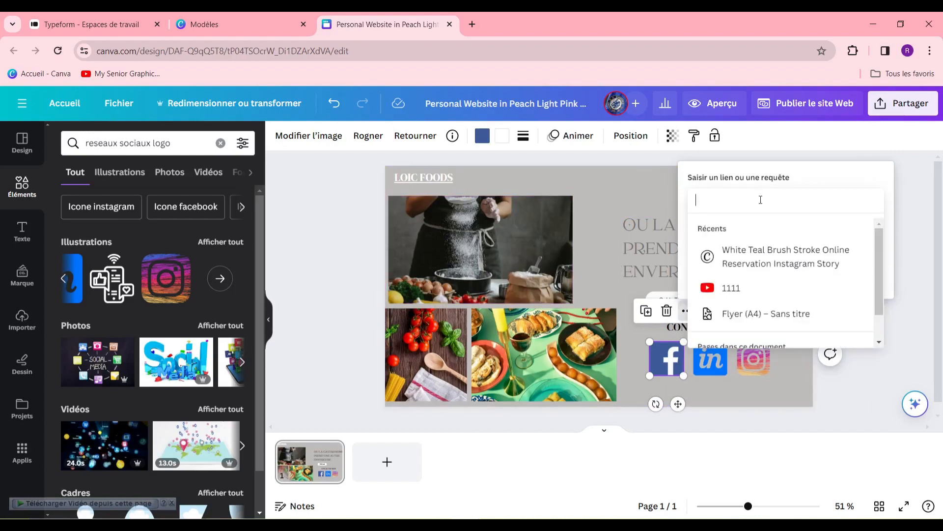
pyautogui.scroll(-1, 756, 256)
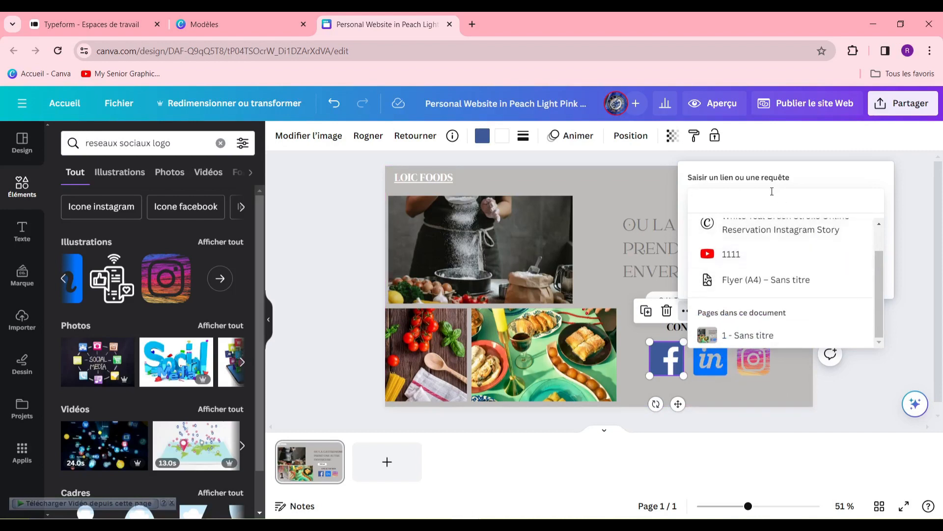
pyautogui.click(326, 328)
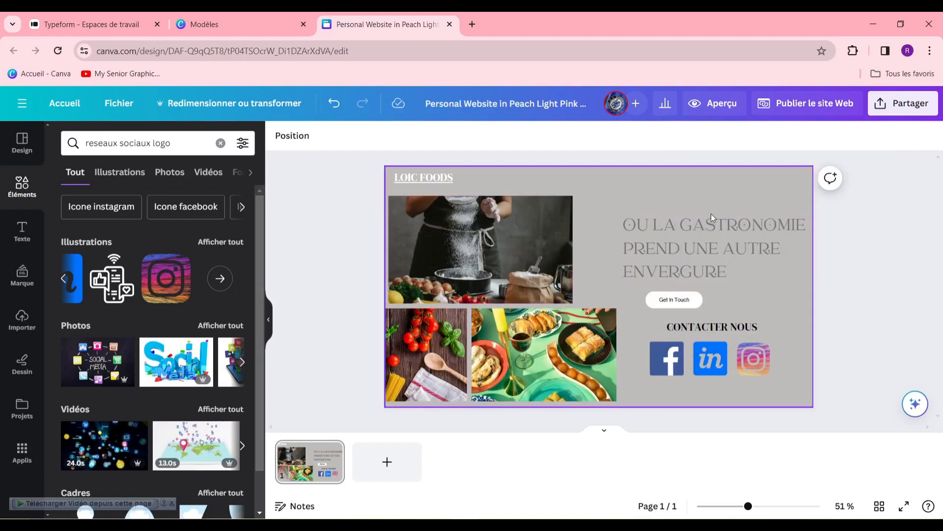
# Change the Get In Touch button's text to "RESERVER MAINTENANT" and enlarge the button so the text fits on one line
pyautogui.click(686, 304)
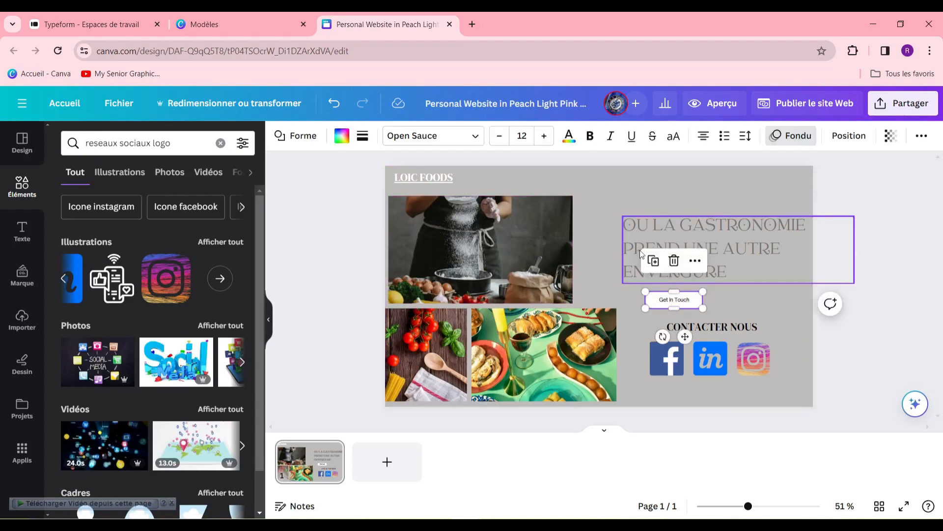
pyautogui.doubleClick(685, 298)
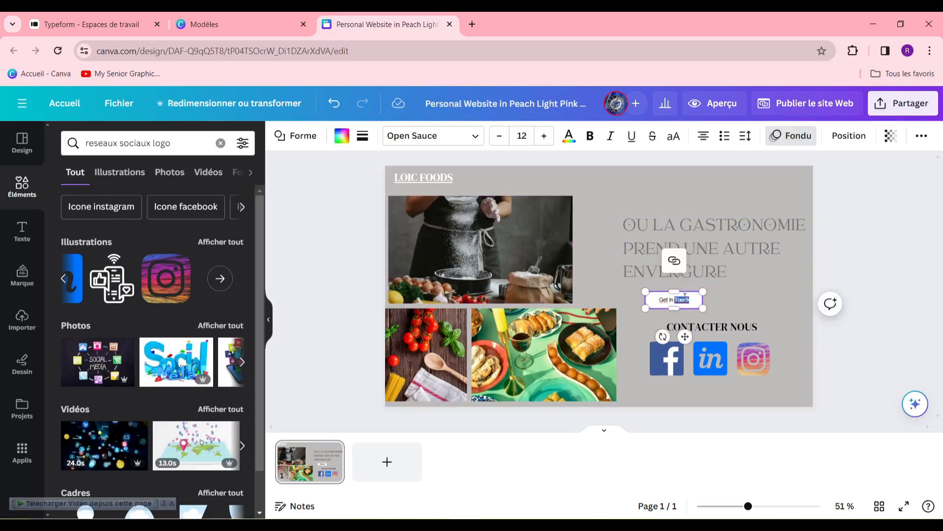
pyautogui.press('BackSpace')
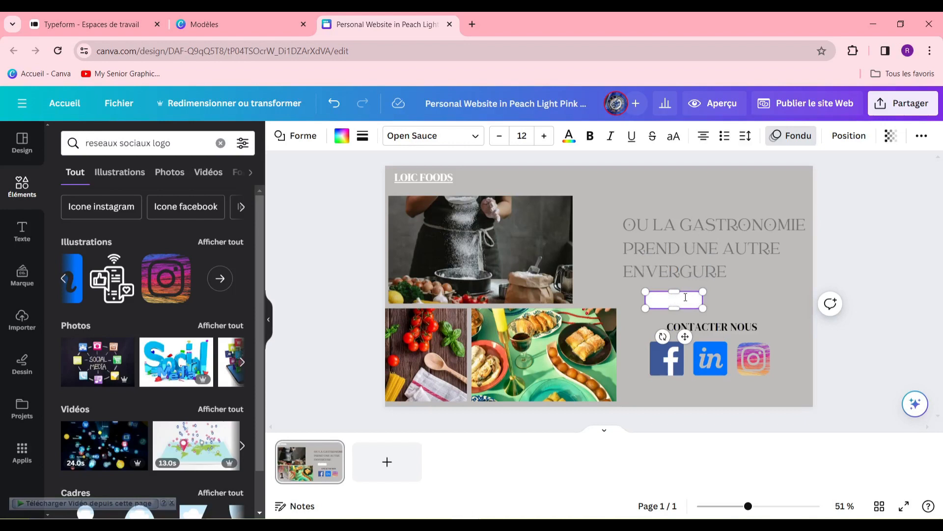
pyautogui.write('RESERVER MAINTENANT')
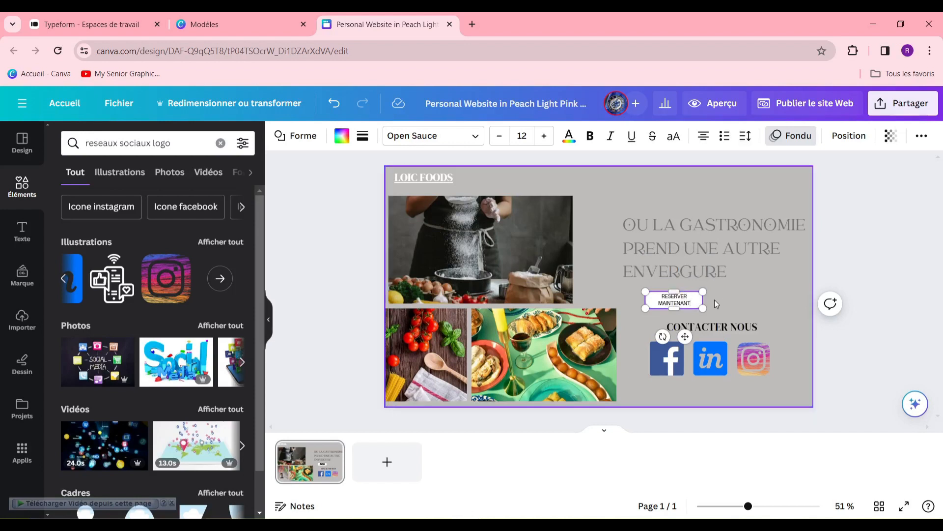
pyautogui.moveTo(706, 293); pyautogui.dragTo(747, 293)
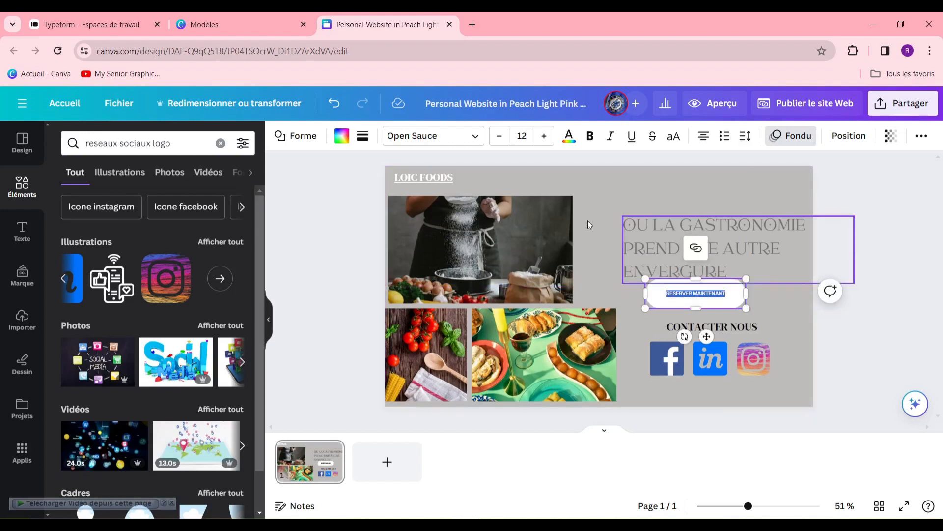
# Style the RESERVER MAINTENANT button with the Alice font at size 19 and a grey fill, shifting it slightly above CONTACTER NOUS
pyautogui.click(467, 143)
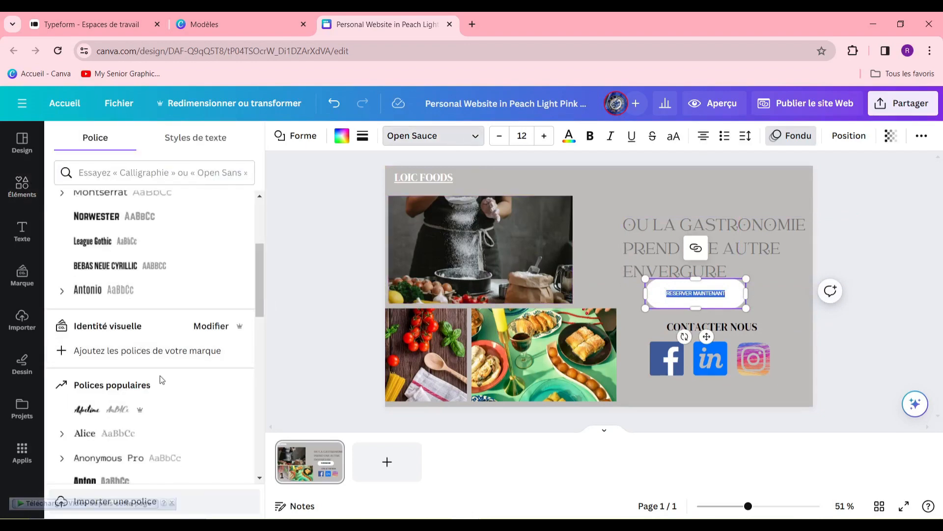
pyautogui.click(546, 139)
pyautogui.click(547, 140)
pyautogui.click(548, 140)
pyautogui.click(548, 140)
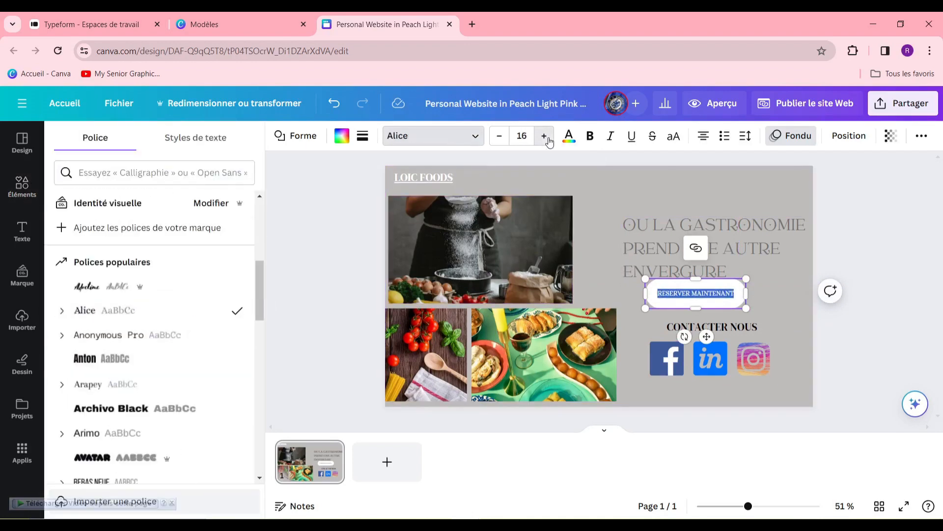
pyautogui.click(549, 139)
pyautogui.click(548, 140)
pyautogui.click(548, 140)
pyautogui.click(693, 299)
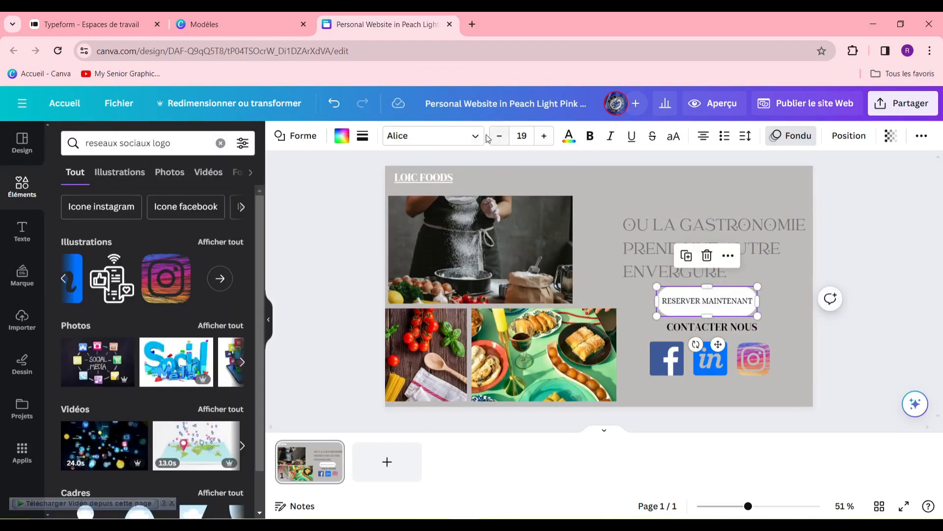
pyautogui.click(569, 136)
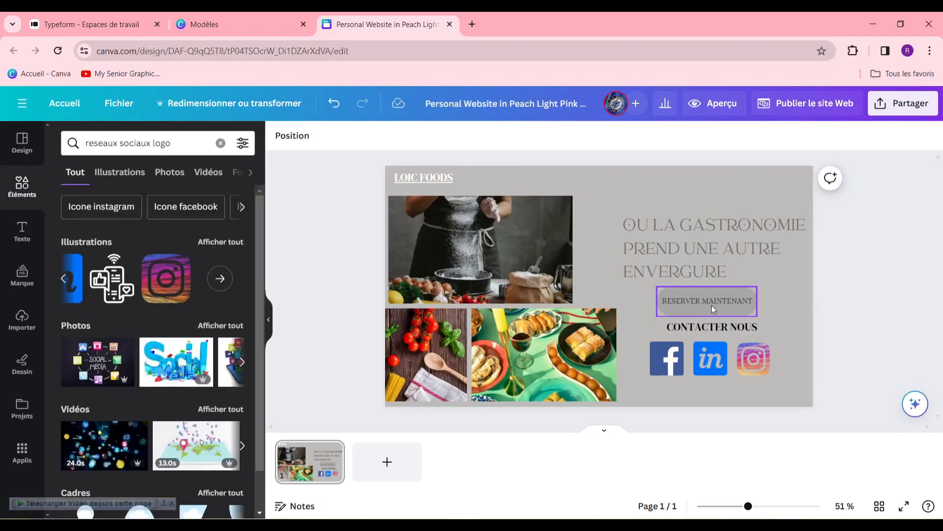
# Examine the link options for the RESERVER MAINTENANT button without adding a link
pyautogui.rightClick(711, 305)
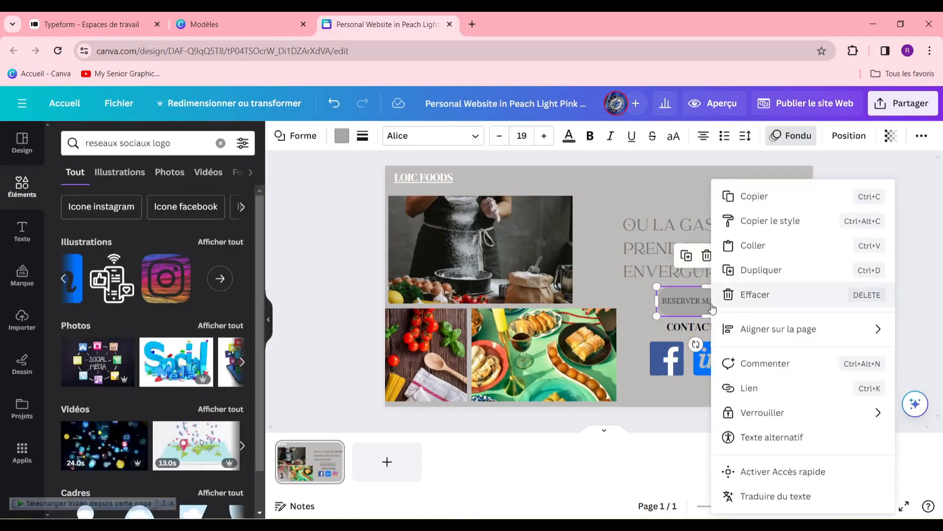
pyautogui.click(762, 388)
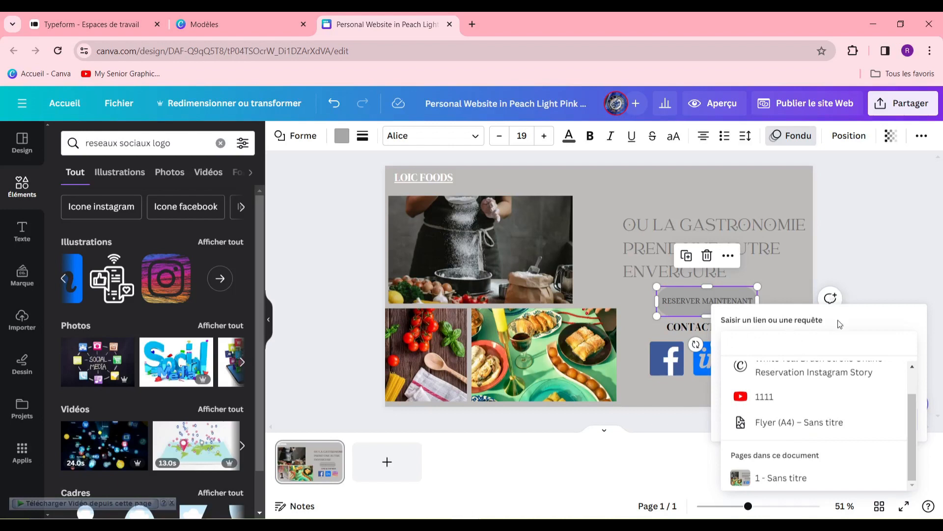
pyautogui.click(840, 261)
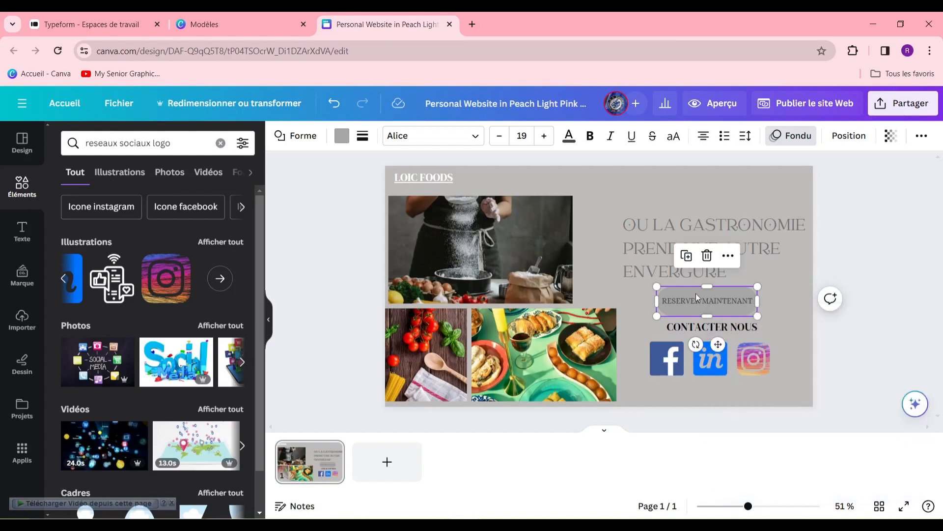
pyautogui.click(856, 282)
# Select the large cooking photo and search the elements for "EFFET"
pyautogui.click(558, 260)
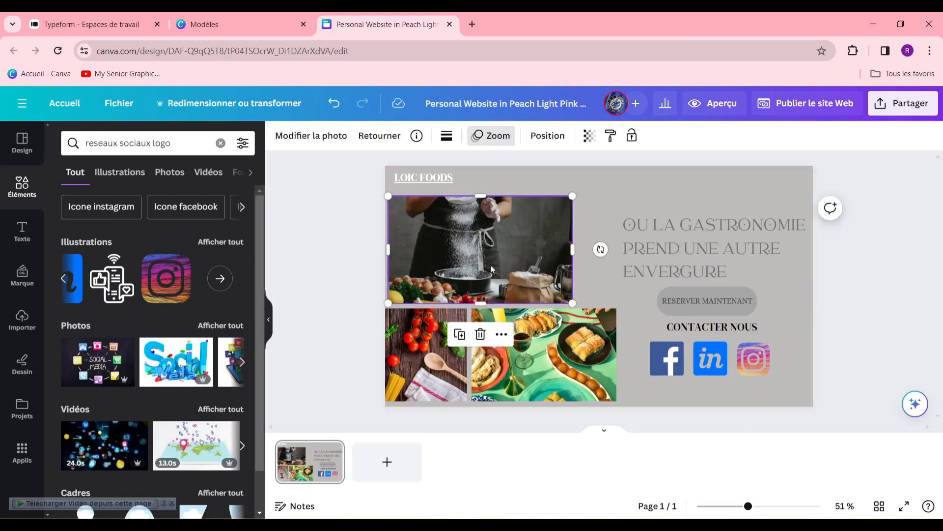
pyautogui.rightClick(479, 254)
pyautogui.click(324, 230)
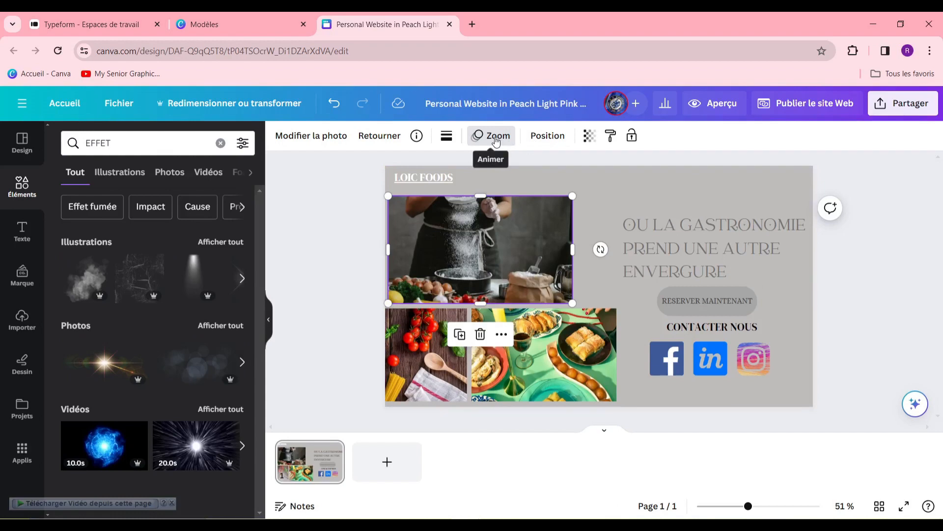
# Increase the amplitude of the Zoom animation on the photo of the green table with dishes
pyautogui.click(492, 143)
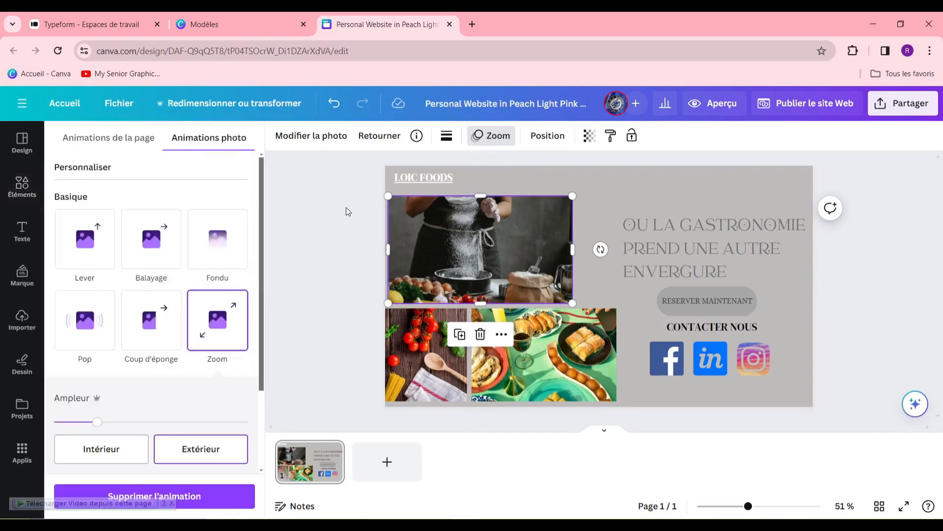
pyautogui.scroll(-2, 154, 293)
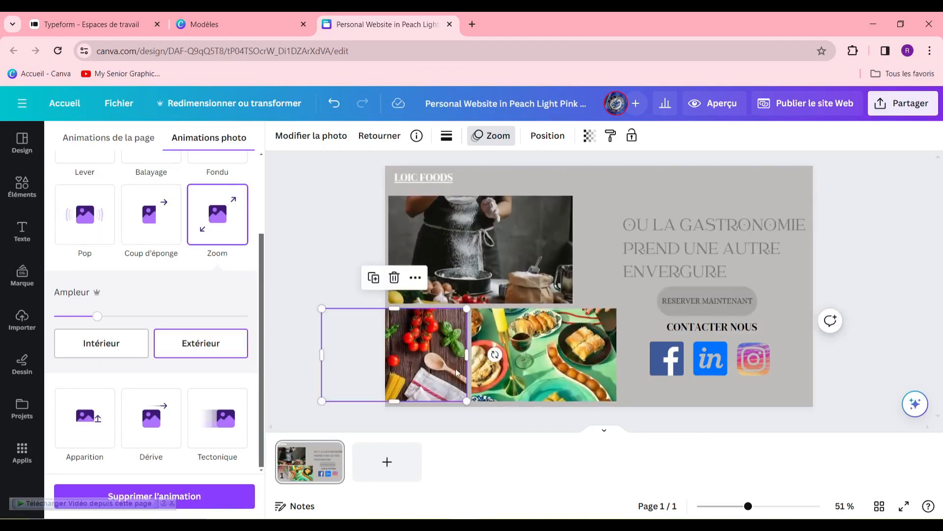
pyautogui.click(479, 374)
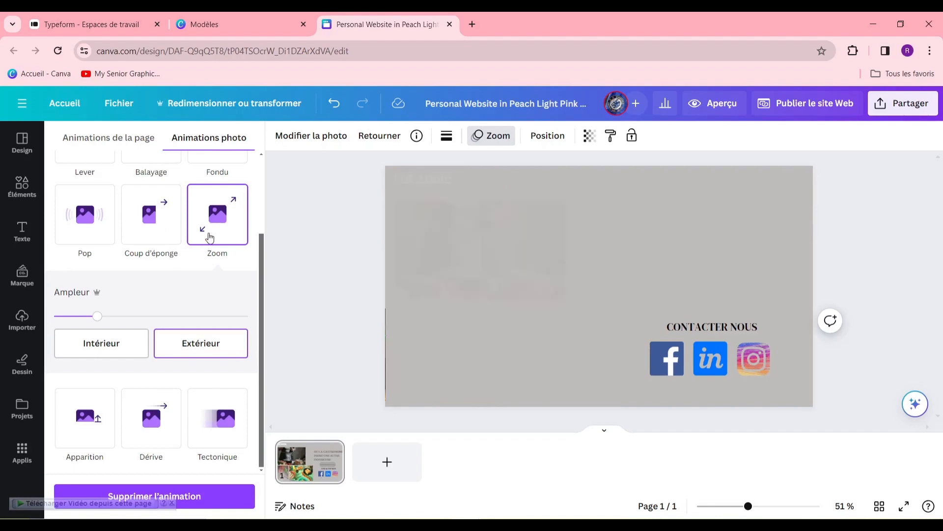
pyautogui.moveTo(97, 315); pyautogui.dragTo(115, 317)
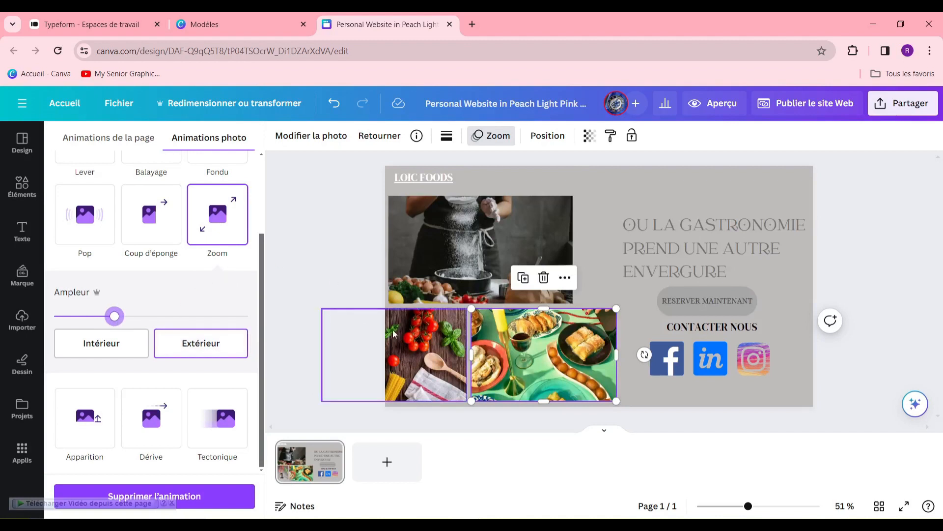
# Apply the Coup d'éponge animation to the OU LA GASTRONOMIE headline and reduce its speed slightly
pyautogui.click(700, 267)
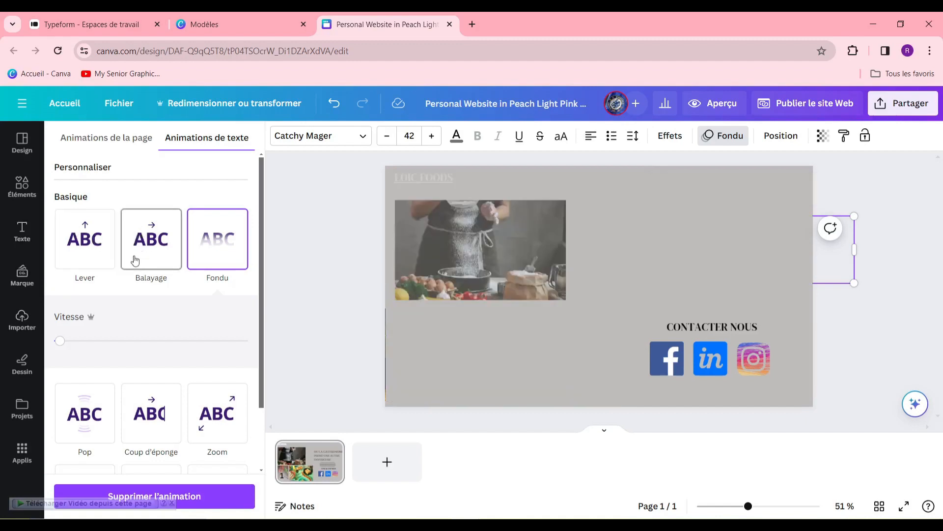
pyautogui.click(127, 415)
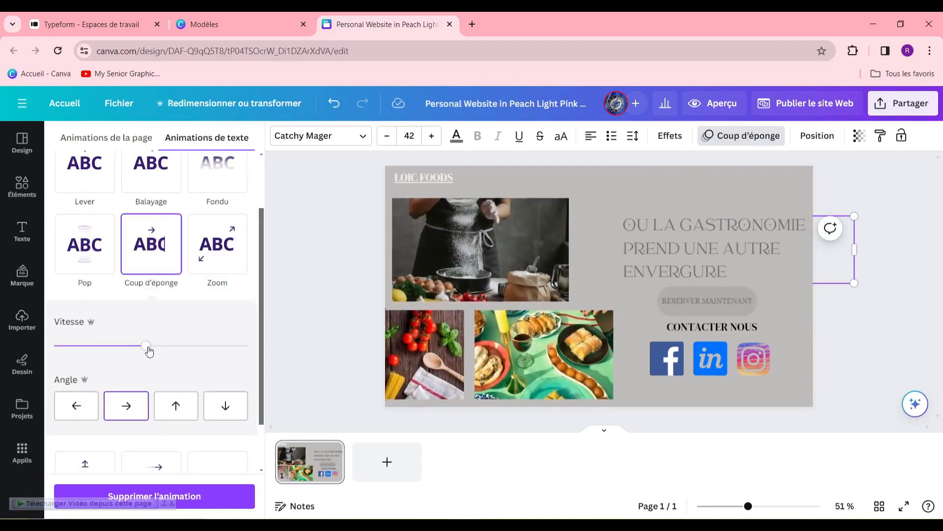
pyautogui.moveTo(153, 345); pyautogui.dragTo(132, 346)
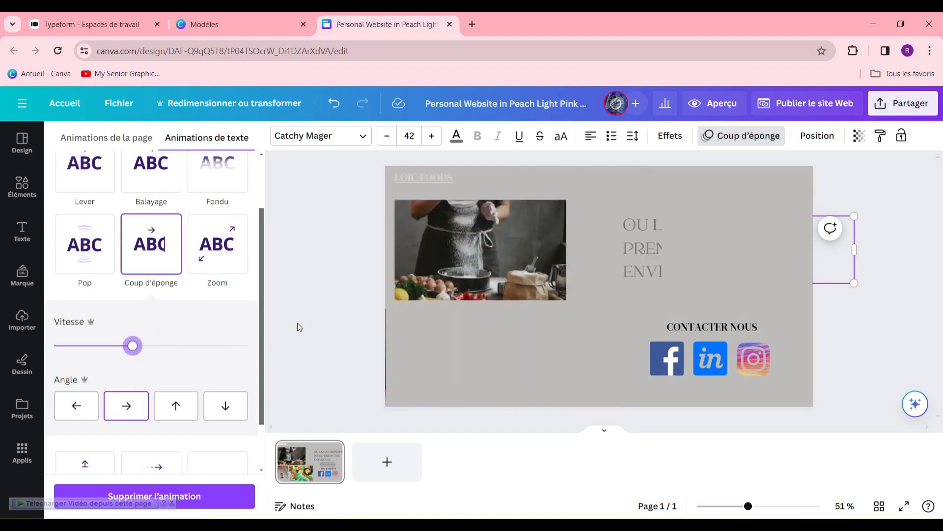
pyautogui.click(708, 338)
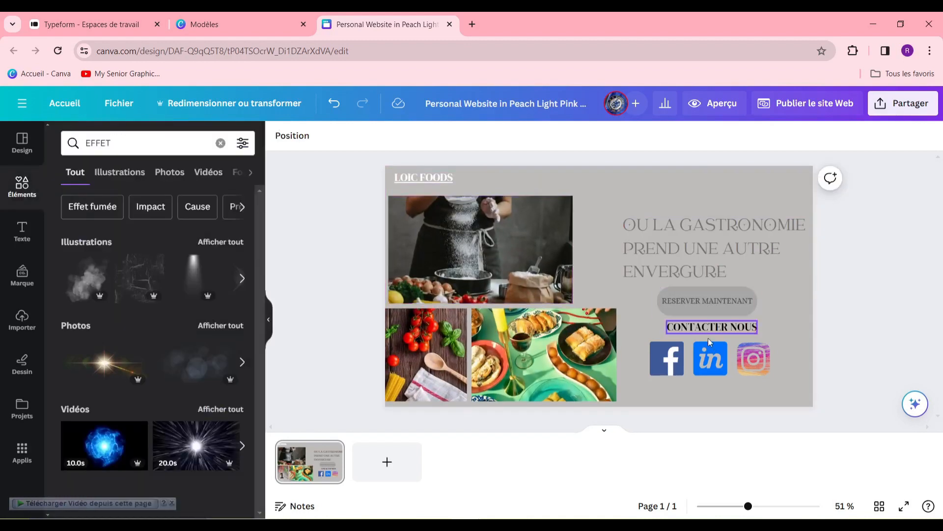
# Open the website publishing settings and preview the full page in both desktop and mobile layouts
pyautogui.click(811, 109)
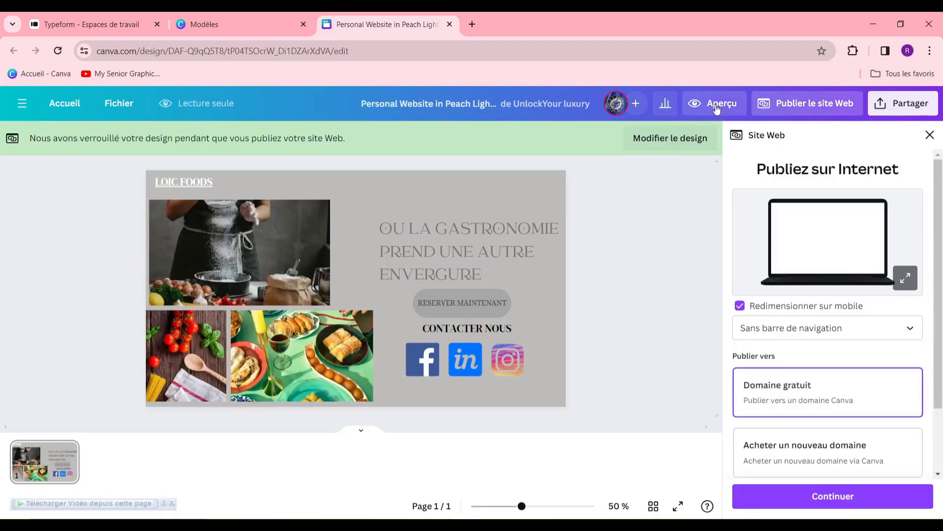
pyautogui.click(718, 113)
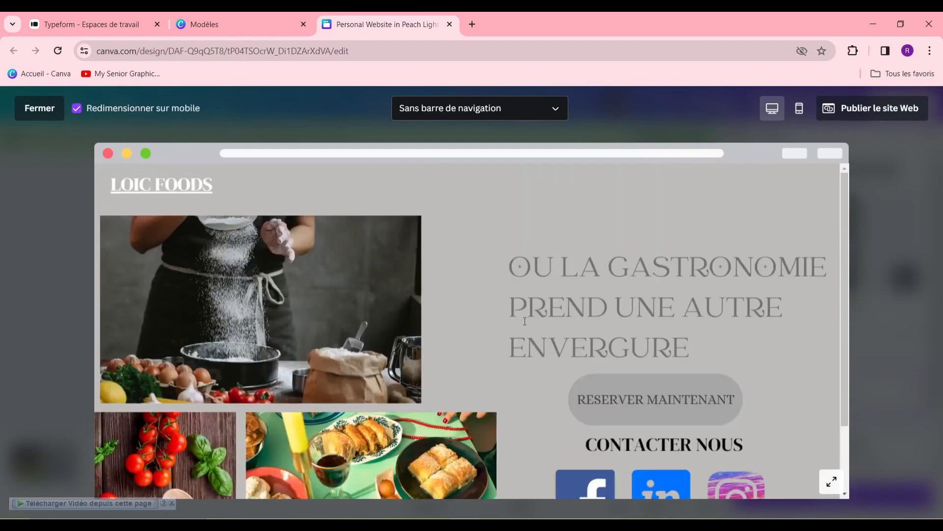
pyautogui.scroll(-2, 495, 319)
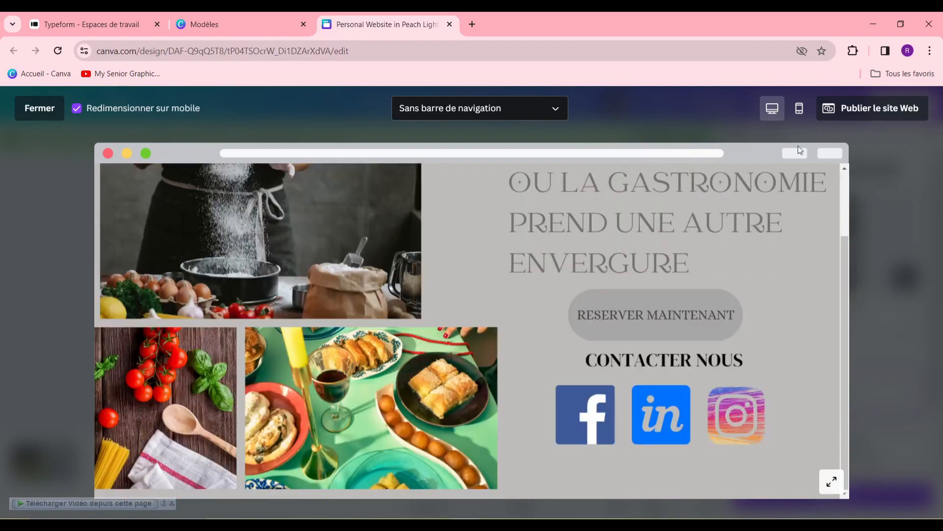
pyautogui.click(800, 108)
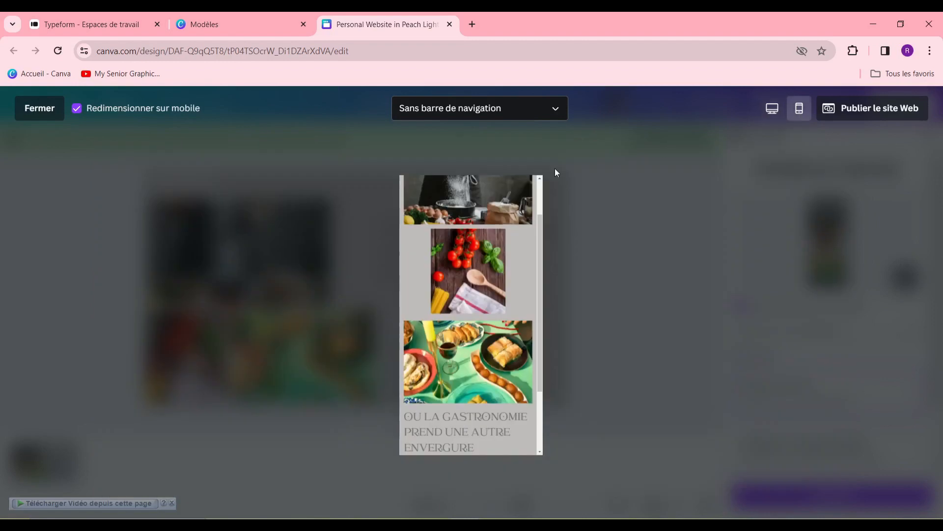
pyautogui.scroll(-3, 470, 352)
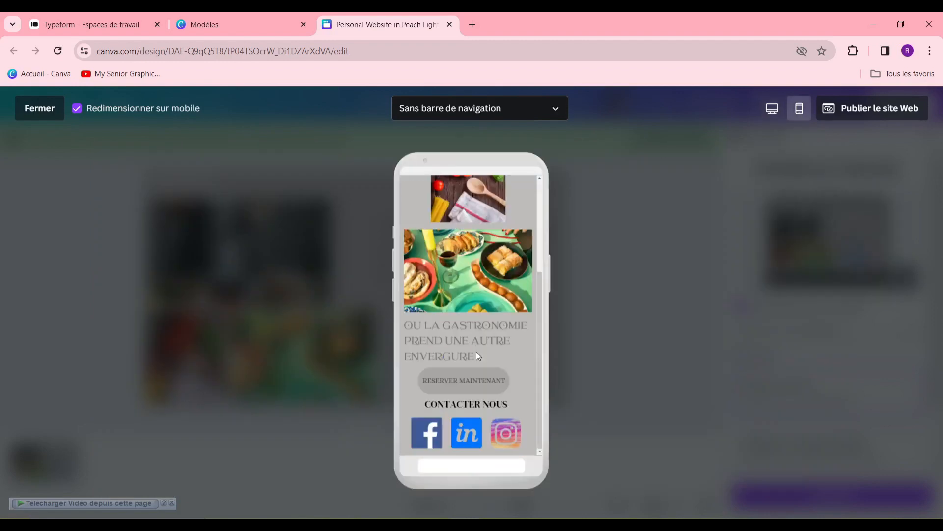
pyautogui.scroll(3, 492, 344)
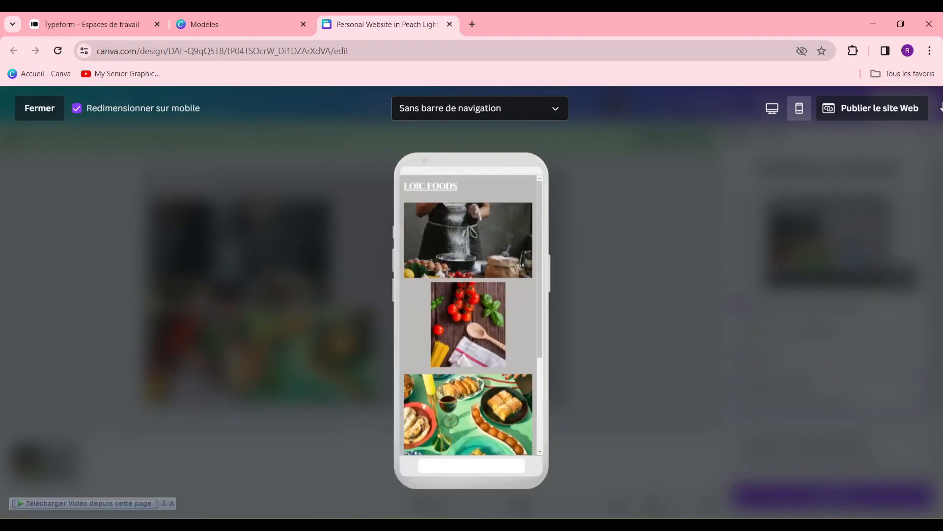
# Continue publishing with the free Canva domain and set the page URL to "loicsfoods"
pyautogui.click(859, 111)
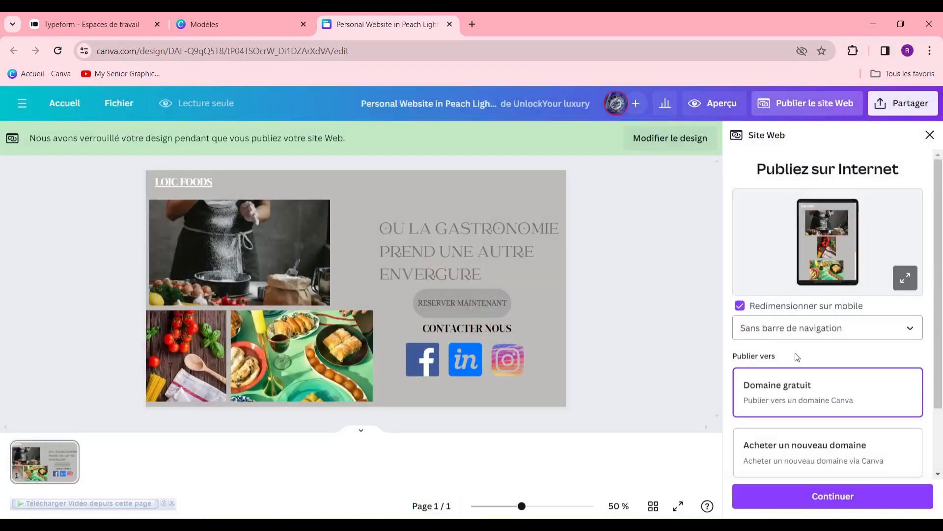
pyautogui.scroll(-1, 805, 359)
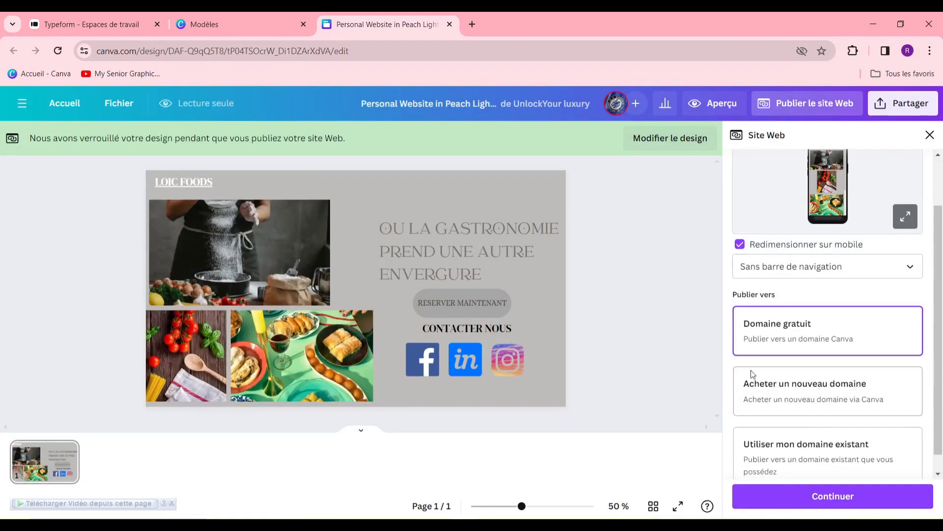
pyautogui.scroll(-1, 828, 401)
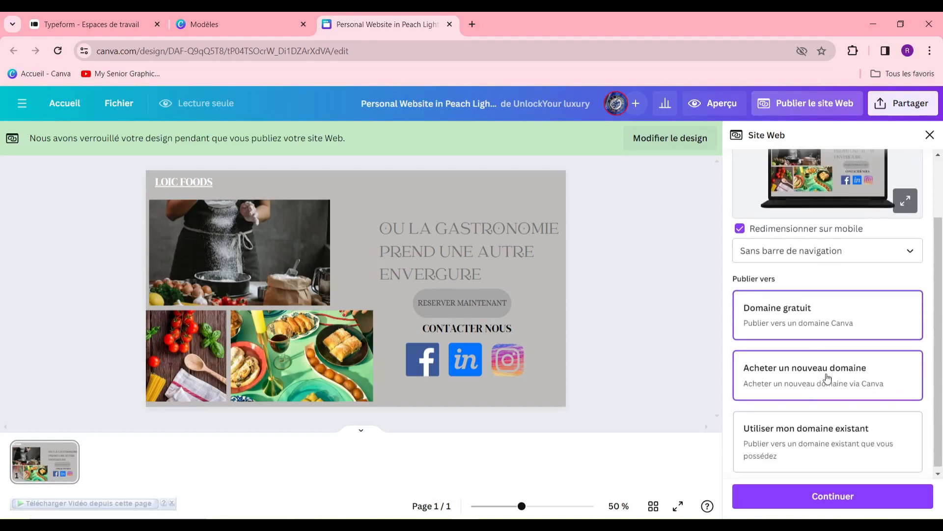
pyautogui.scroll(2, 813, 415)
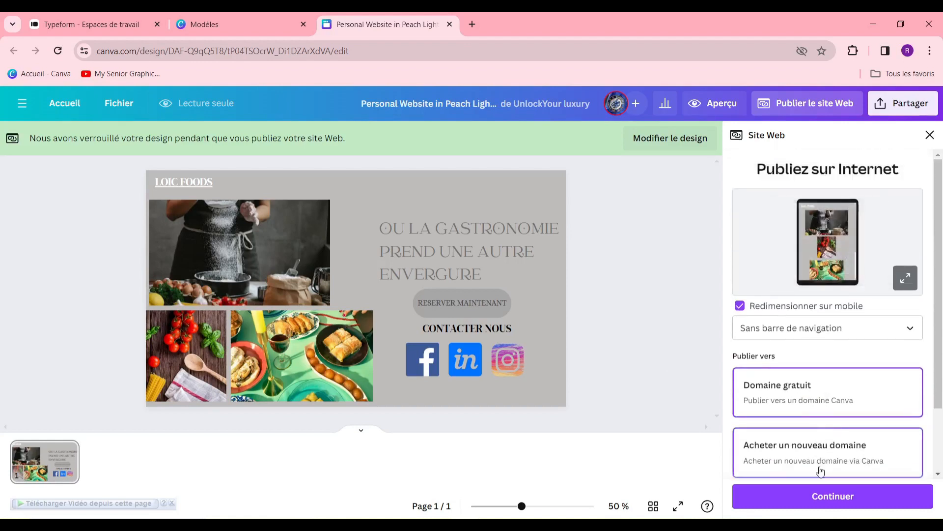
pyautogui.click(816, 495)
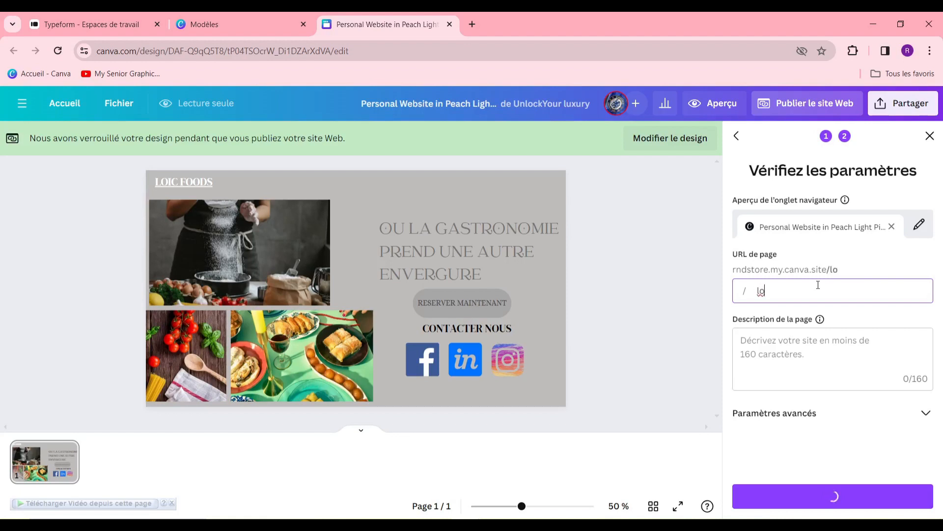
pyautogui.write('foods')
pyautogui.click(811, 348)
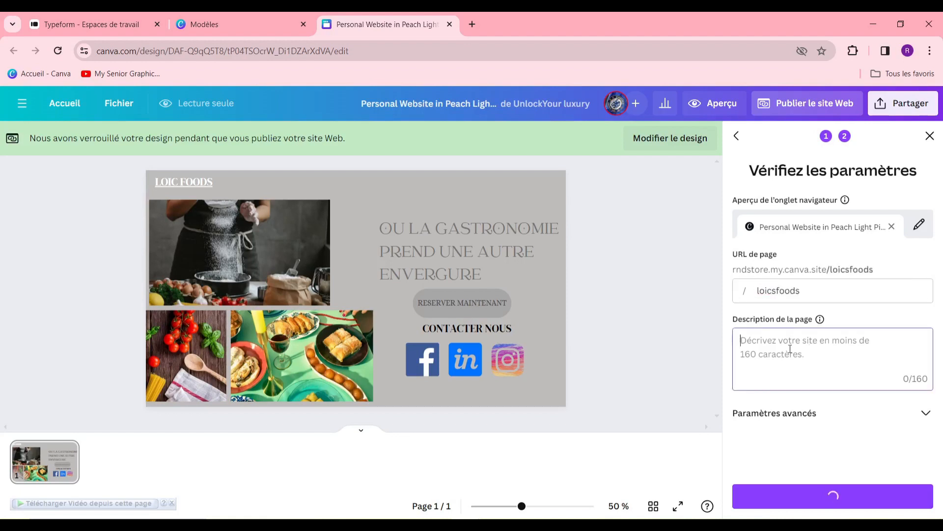